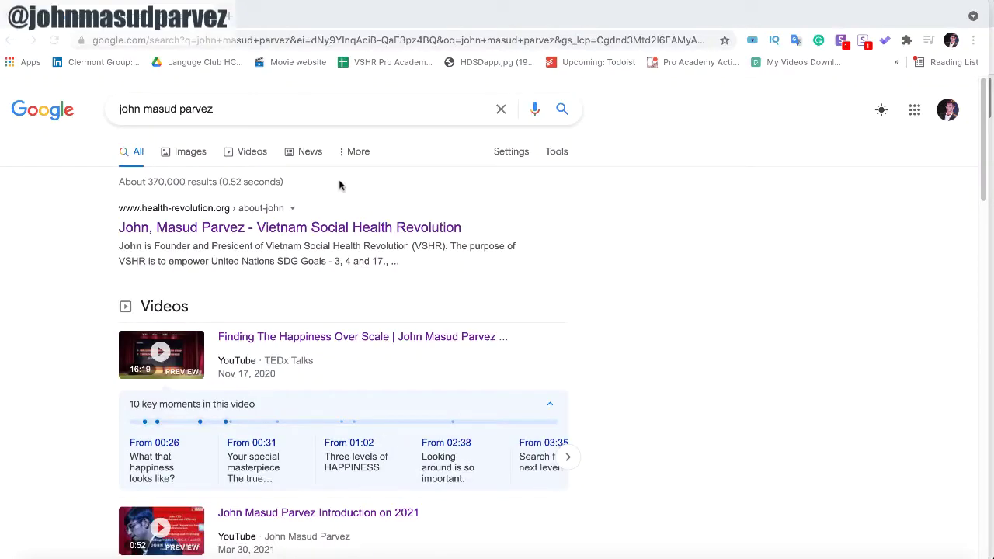
- Search Google for "weebly domain setup"
double_click(245, 106)
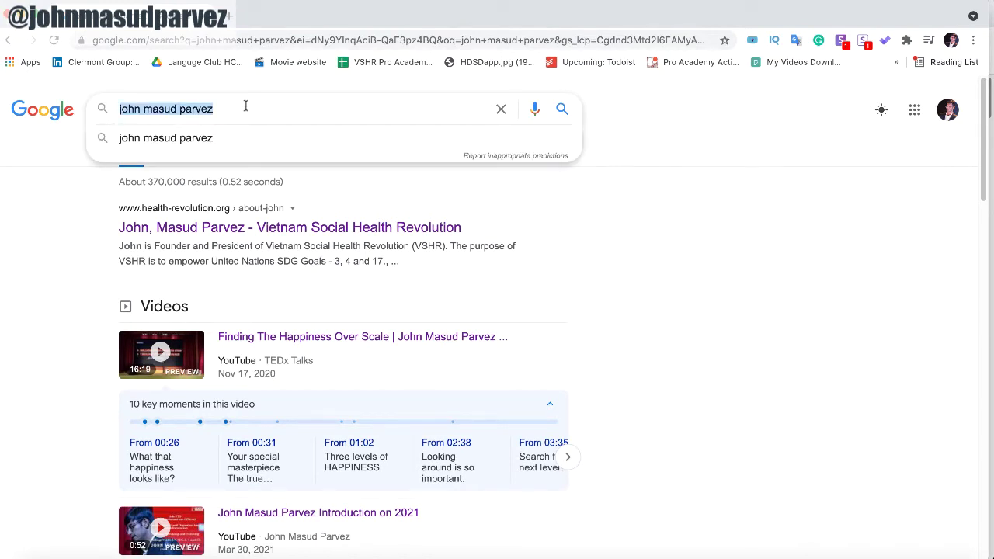
text(weebly do)
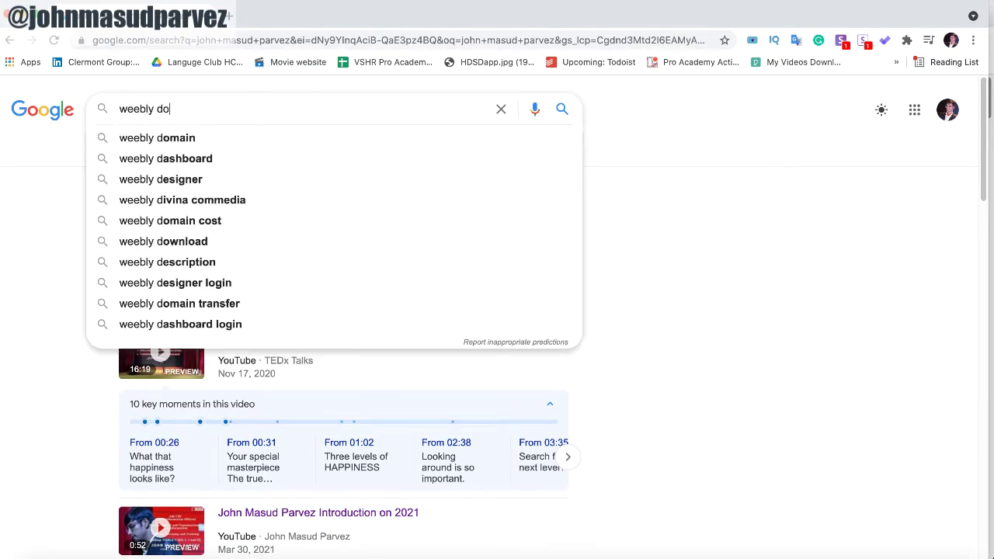
text(main sweetin)
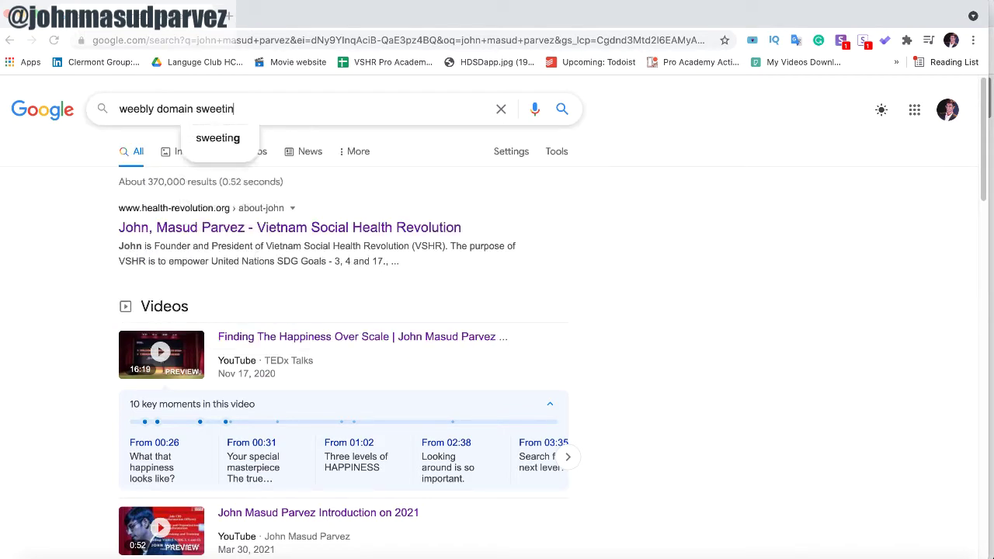
key(BackSpace)
key(BackSpace)
key(BackSpace)
key(BackSpace)
key(BackSpace)
key(BackSpace)
text(etup)
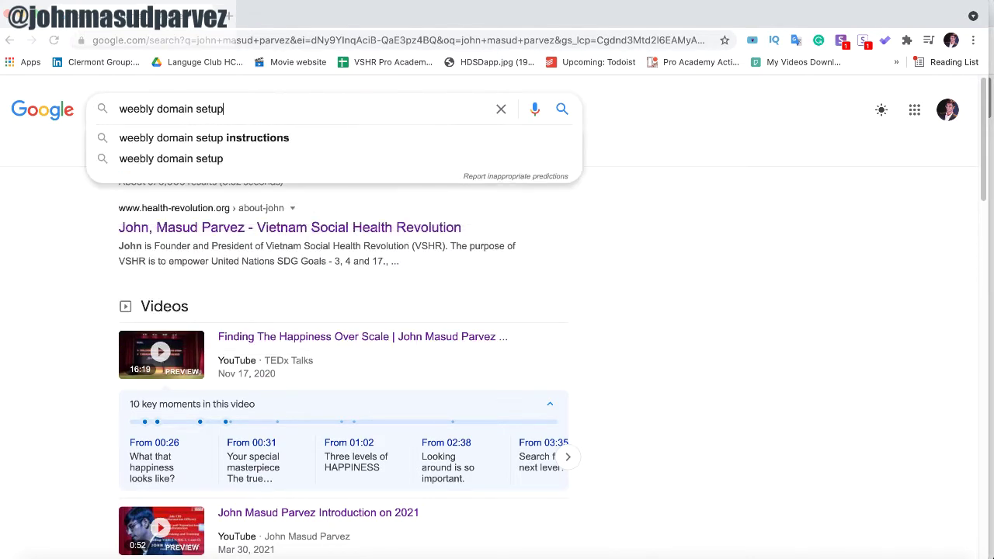
key(Return)
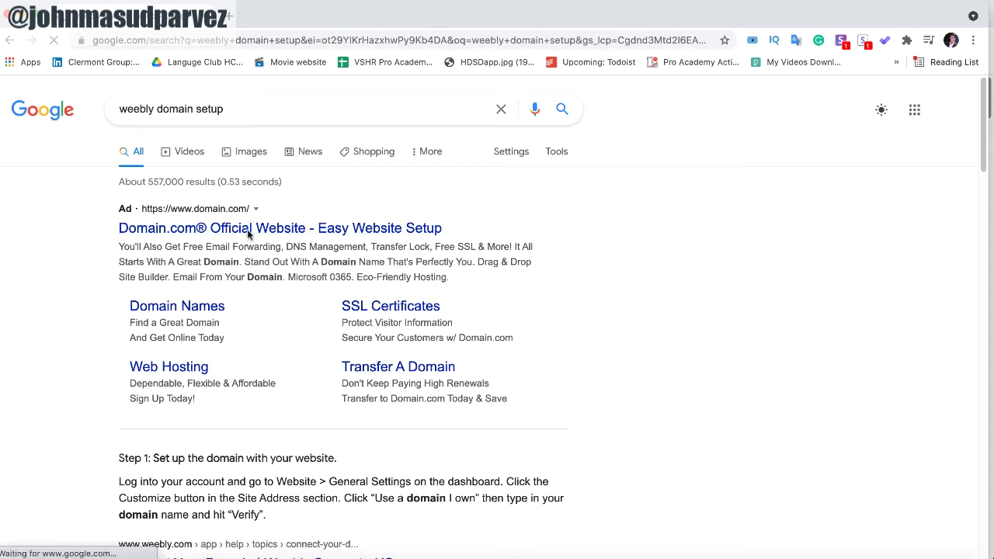
- Find and open Weebly Support's Manage DNS Records article from the search results
scroll(219, 262, down, 4)
scroll(219, 262, down, 5)
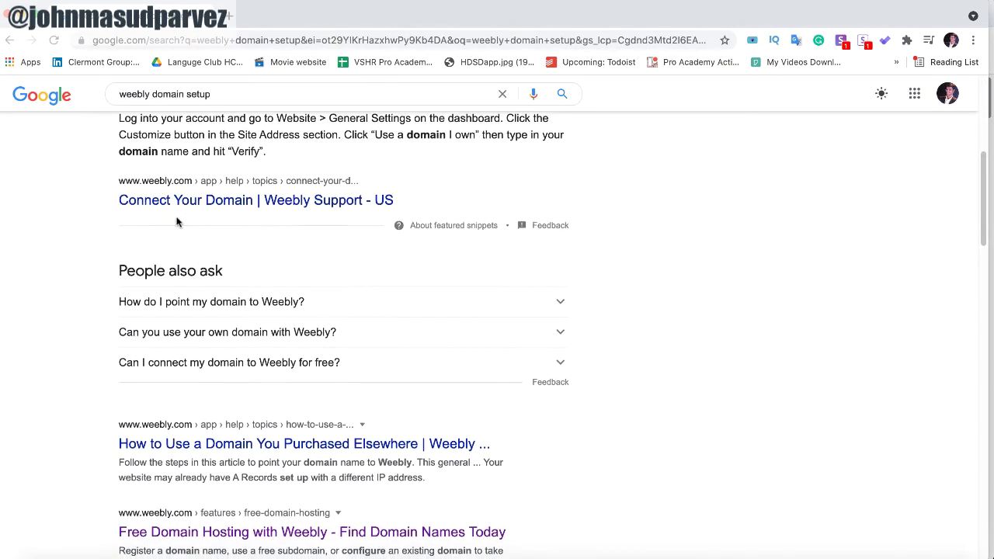
scroll(175, 220, down, 3)
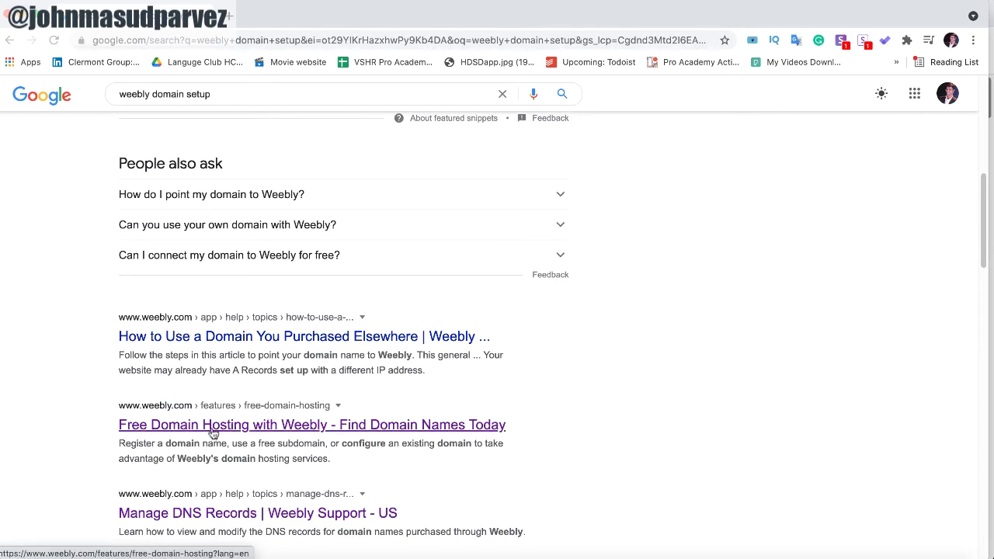
scroll(212, 433, down, 3)
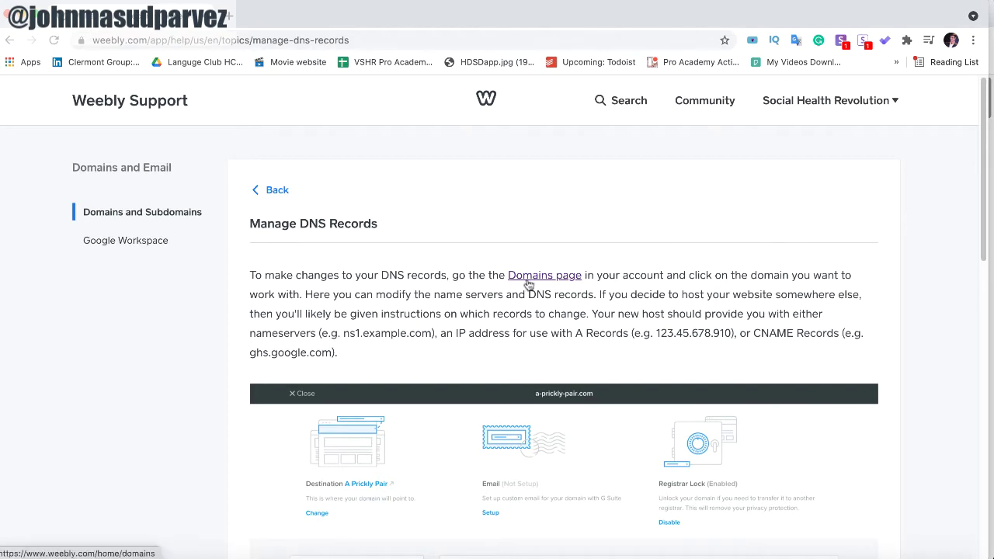
- Open the Weebly account overview in a new browser tab
key(ctrl+t)
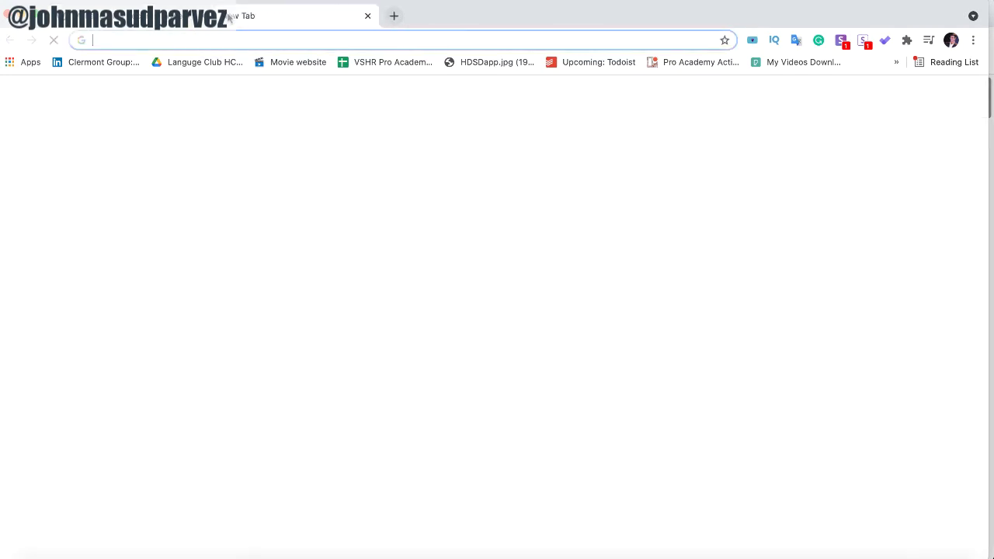
text(wee)
key(Return)
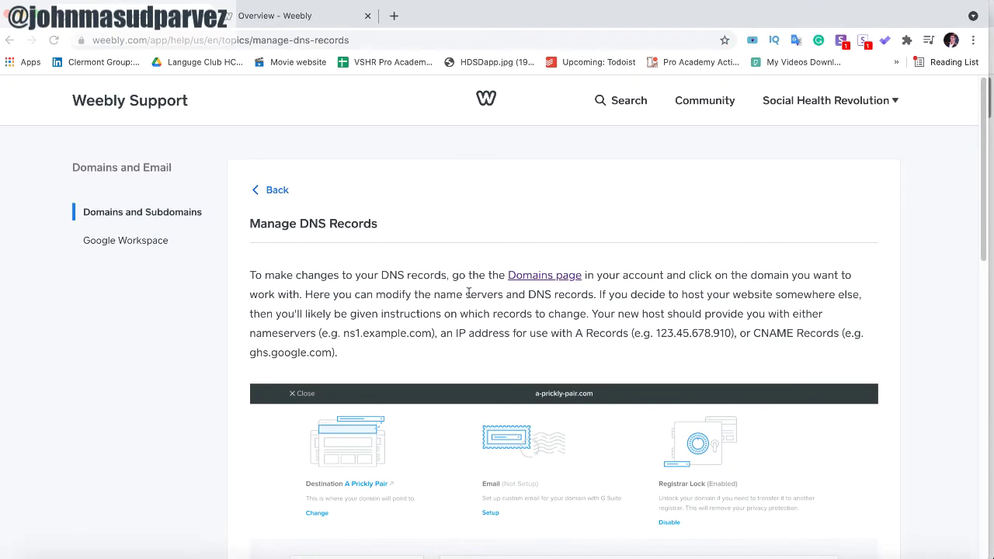
- Go from the support article to the account's Domains page and open the management page of health-revolution.org
click(564, 277)
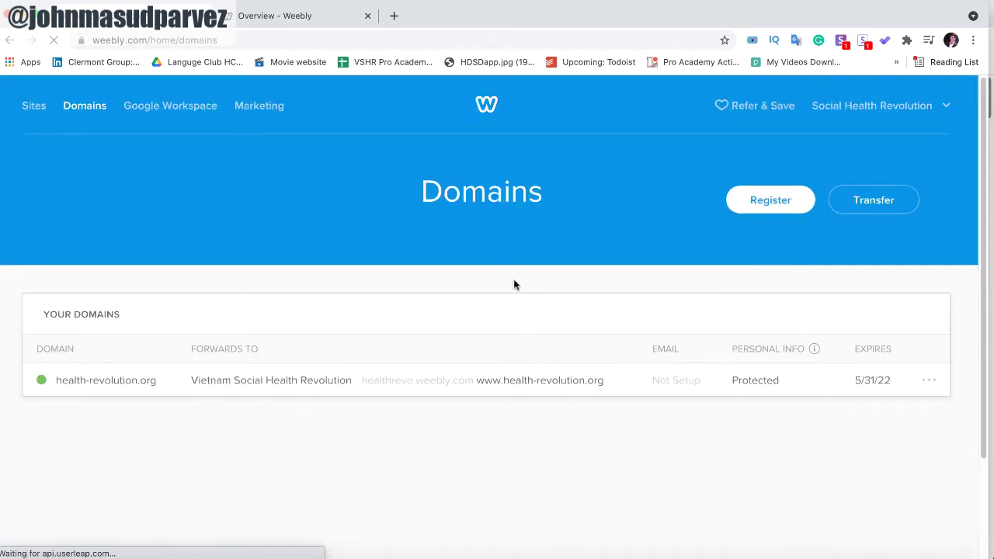
scroll(515, 281, down, 1)
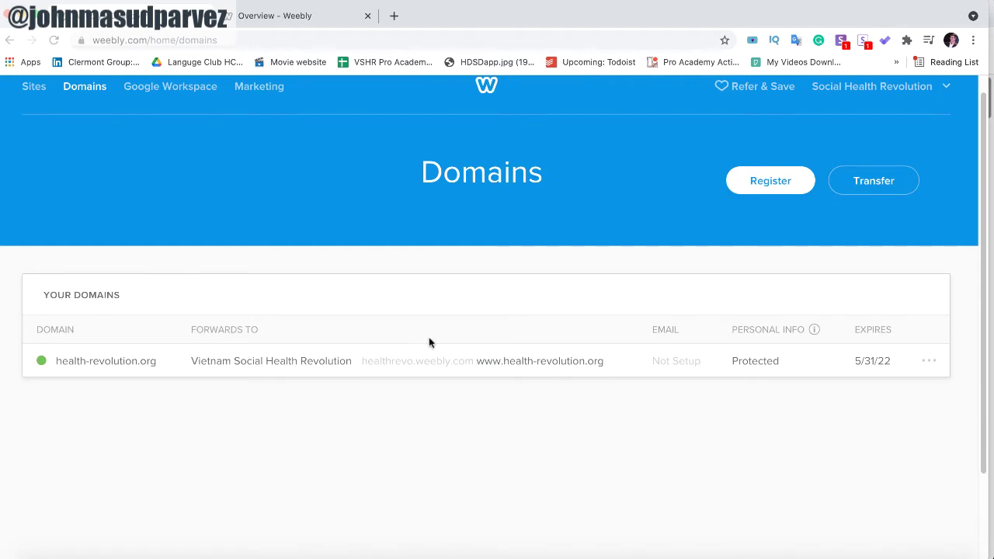
scroll(428, 338, down, 1)
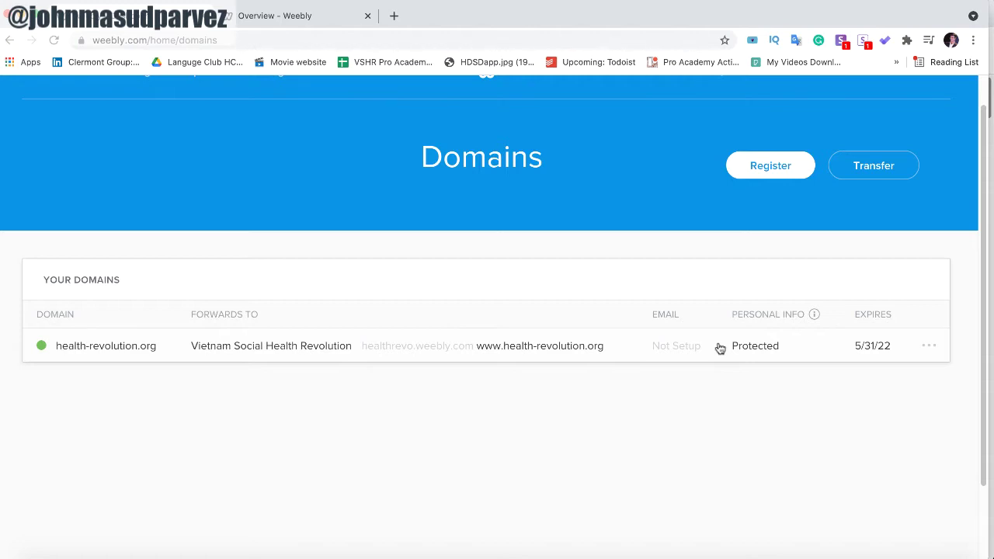
click(927, 350)
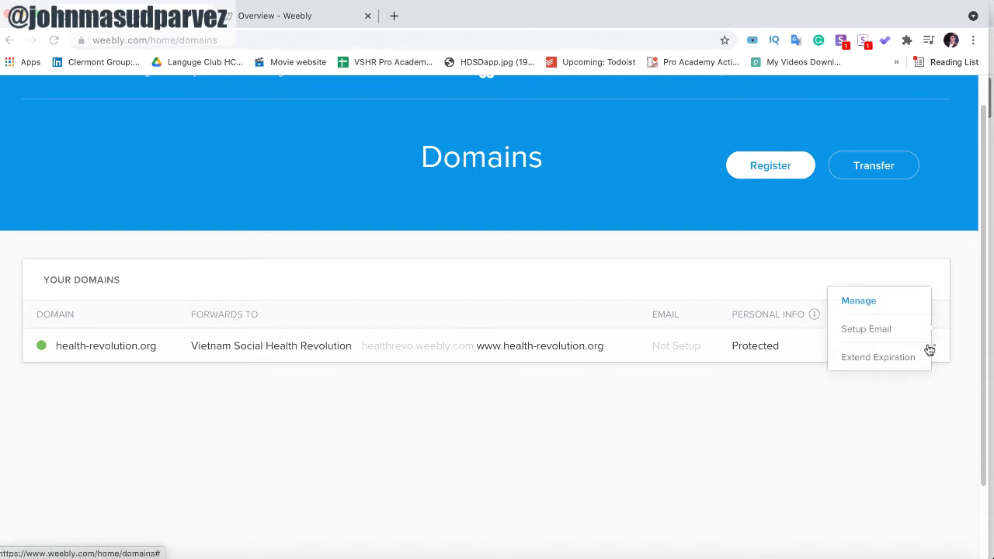
click(858, 303)
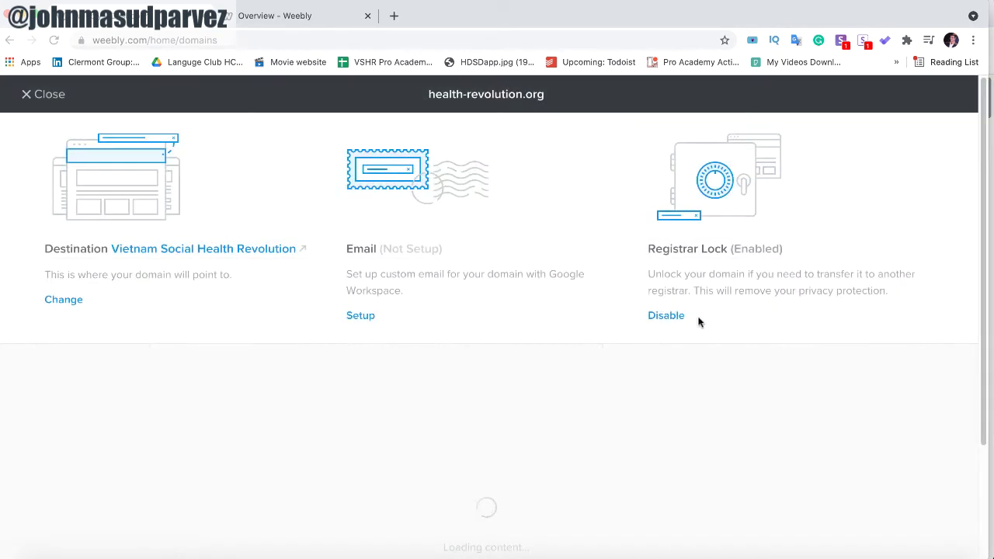
- Look through the domain's contact information, nameservers, DNS records and MX records
scroll(534, 328, down, 3)
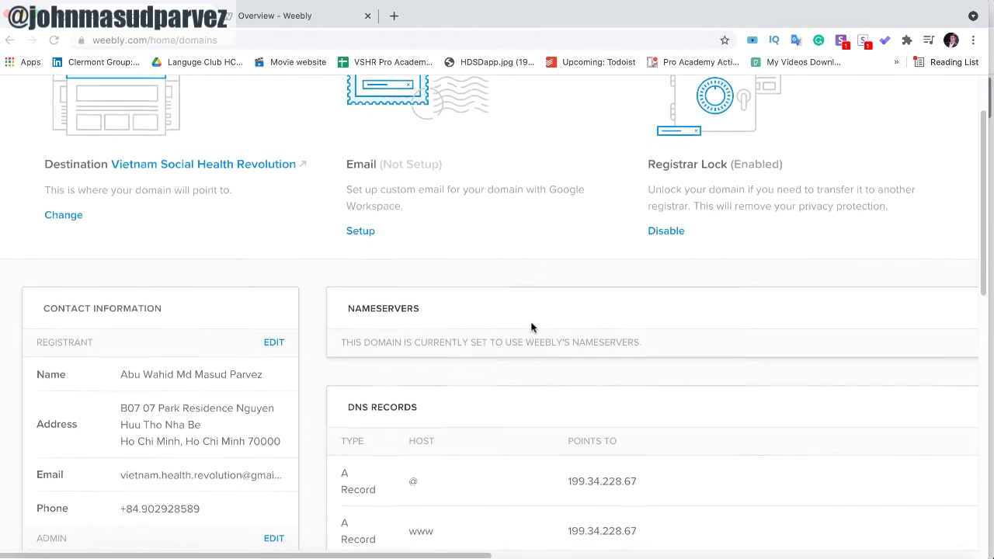
scroll(405, 314, down, 2)
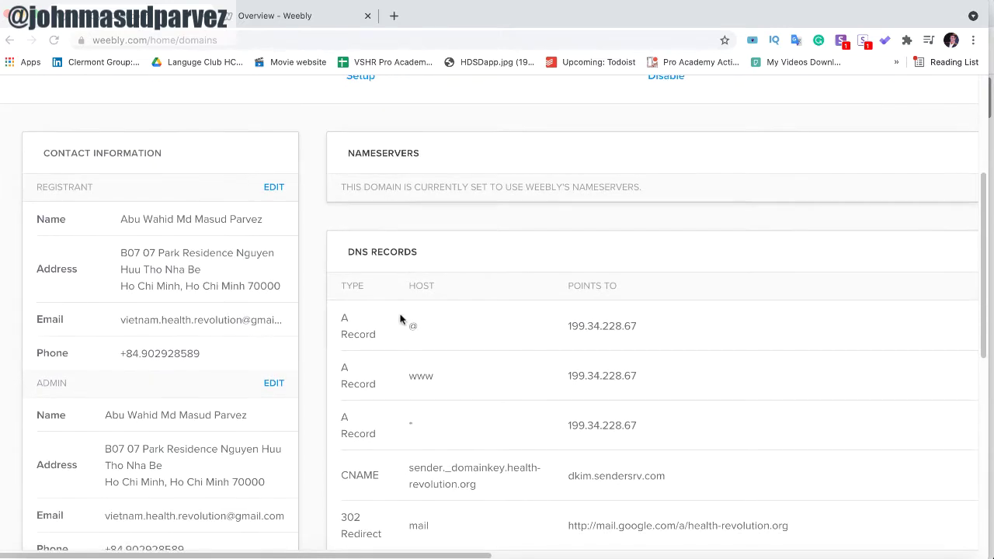
scroll(214, 233, down, 2)
scroll(203, 199, up, 2)
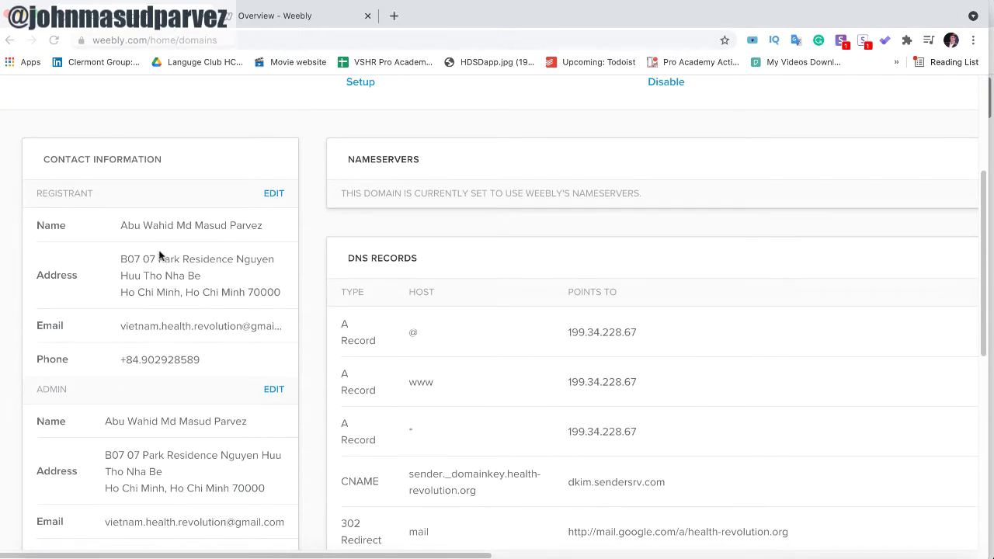
scroll(166, 264, down, 1)
scroll(171, 303, down, 4)
scroll(171, 306, up, 5)
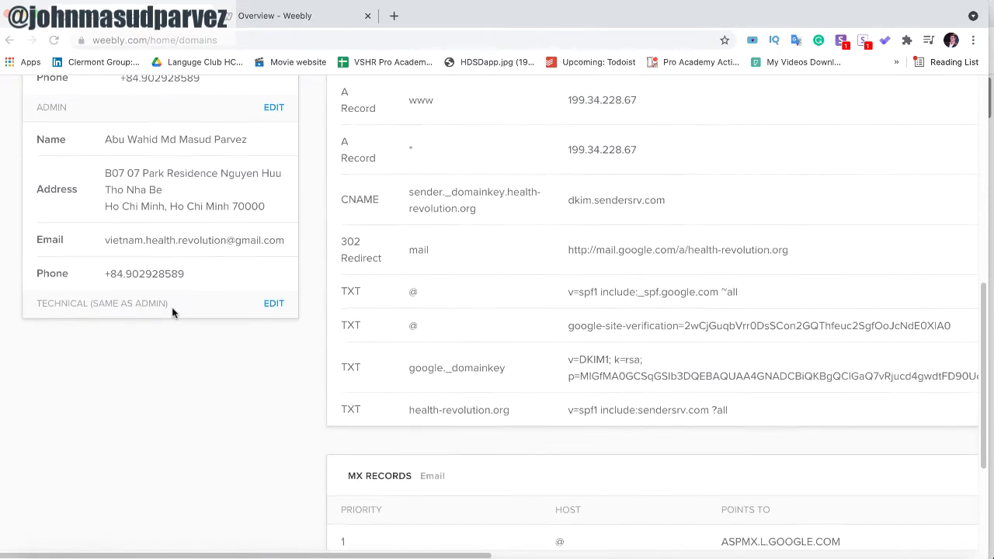
scroll(357, 299, up, 1)
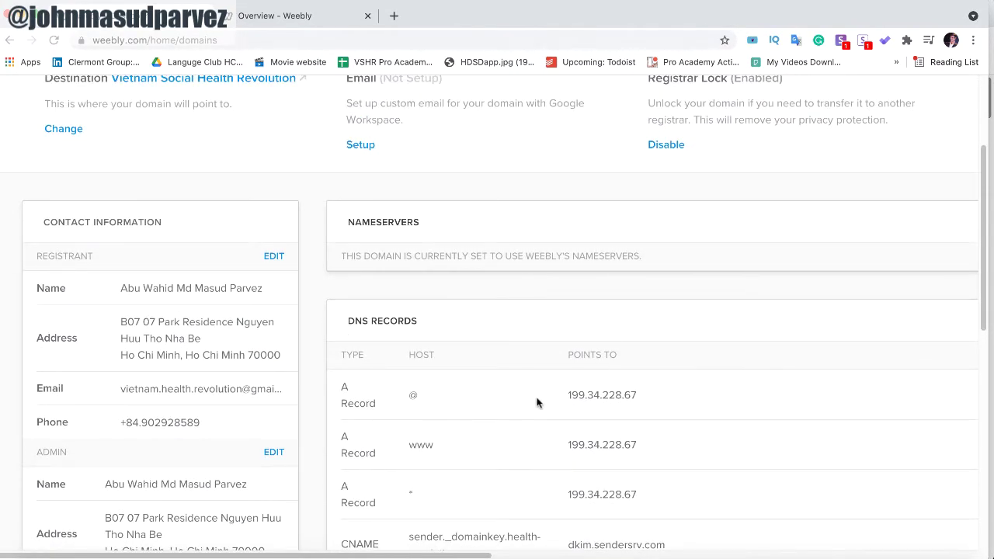
scroll(534, 403, down, 1)
scroll(484, 377, down, 1)
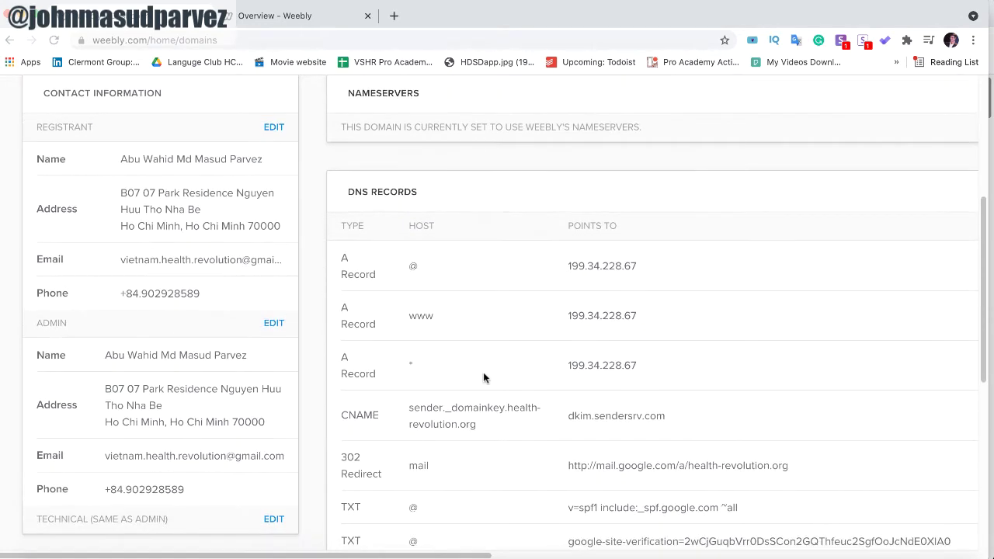
- Open the DNS records of health-revolution.org for editing
scroll(634, 348, right, 2)
scroll(634, 348, right, 5)
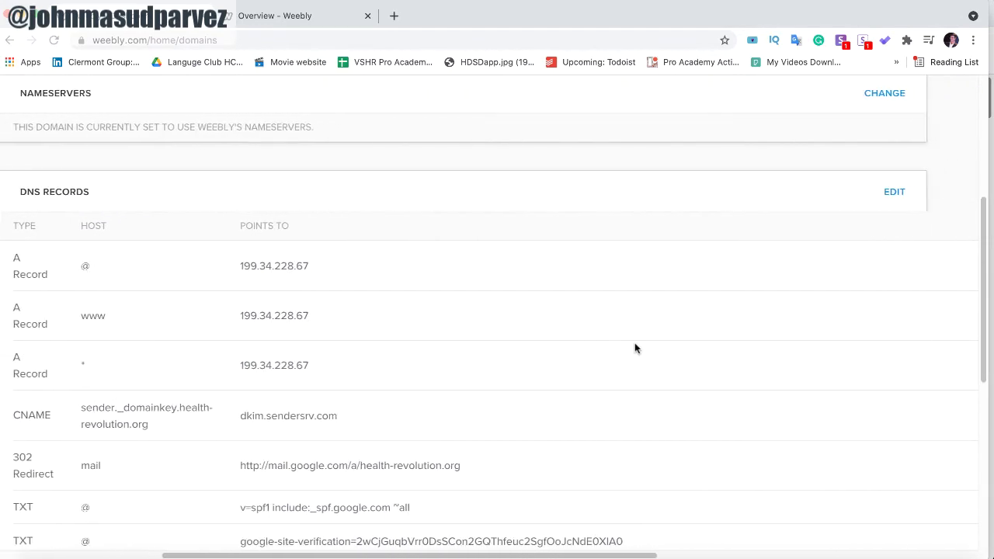
scroll(670, 272, left, 6)
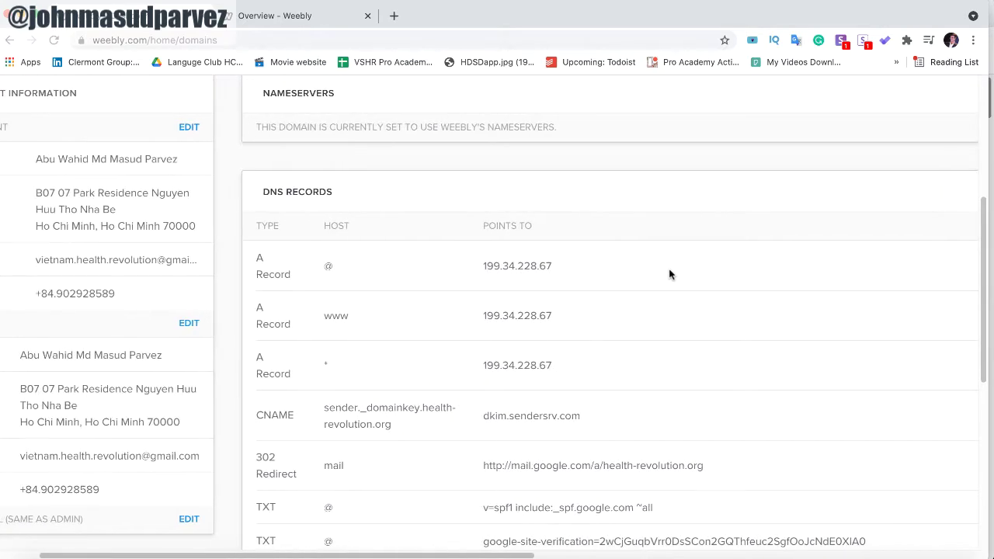
scroll(670, 273, right, 3)
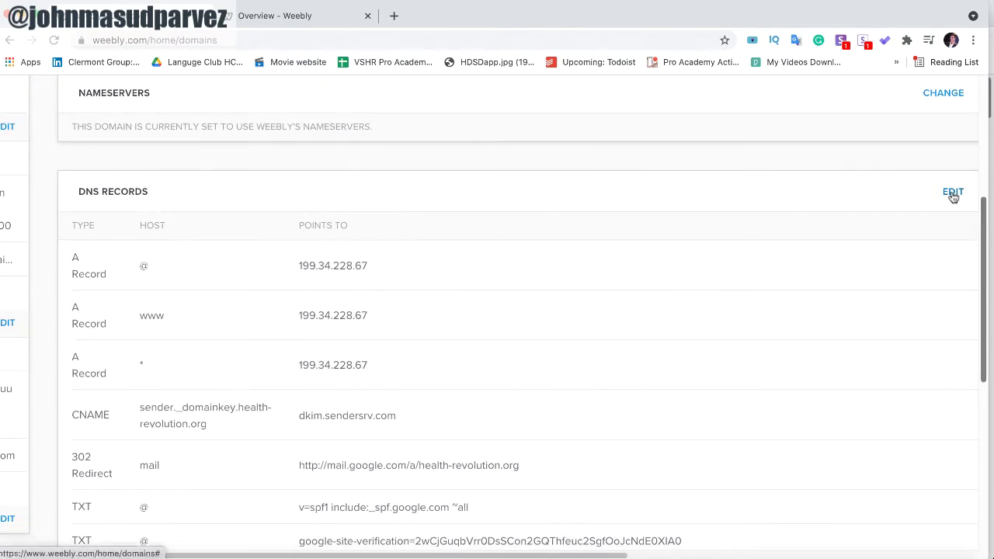
click(952, 193)
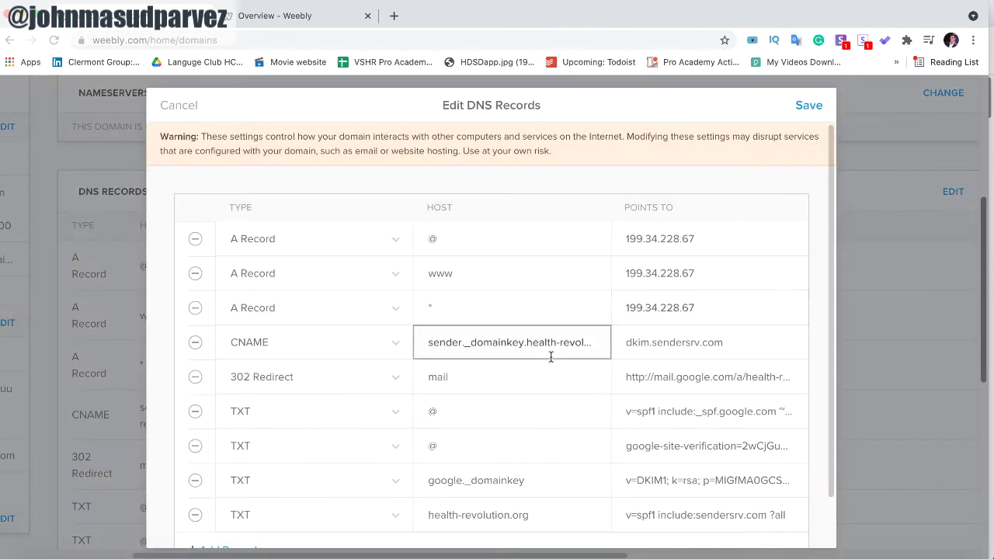
- Review the DNS record list and inspect the full destination address of the mail 302 Redirect record
scroll(547, 354, down, 2)
scroll(550, 357, up, 1)
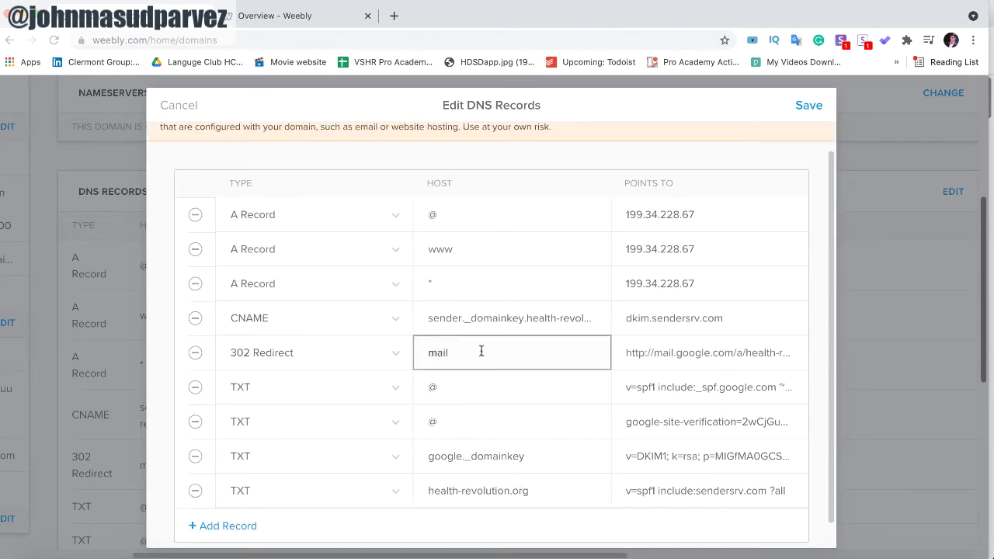
scroll(459, 350, down, 1)
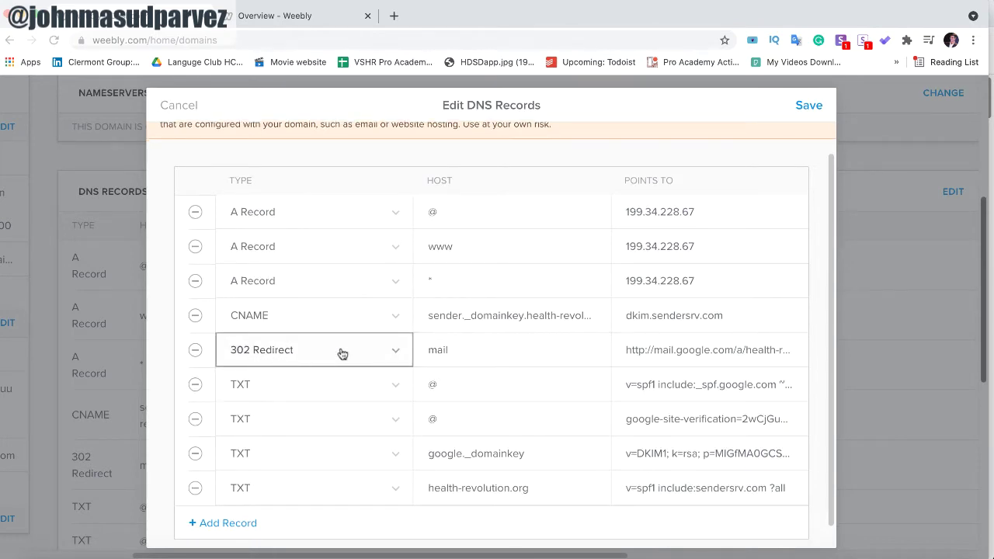
click(671, 351)
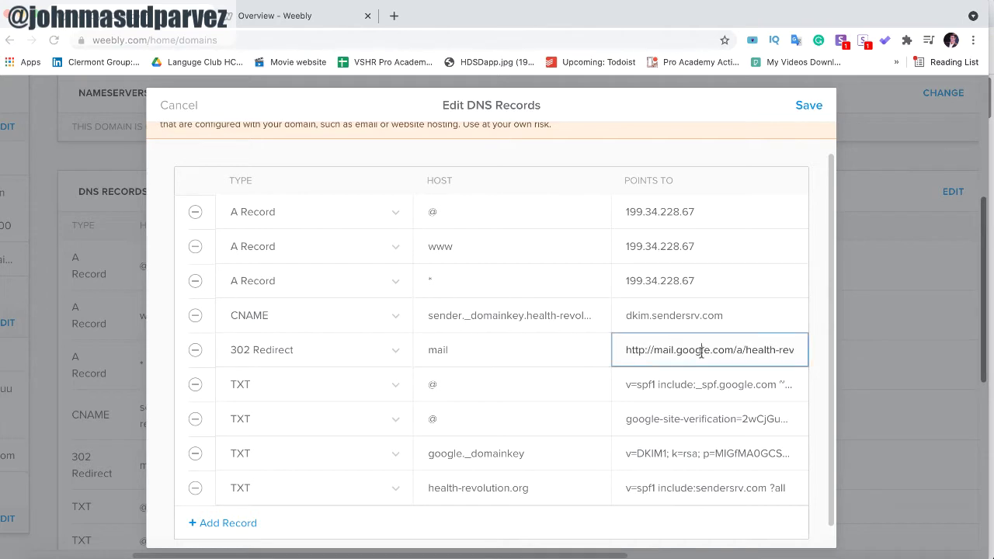
triple_click(701, 353)
key(Right)
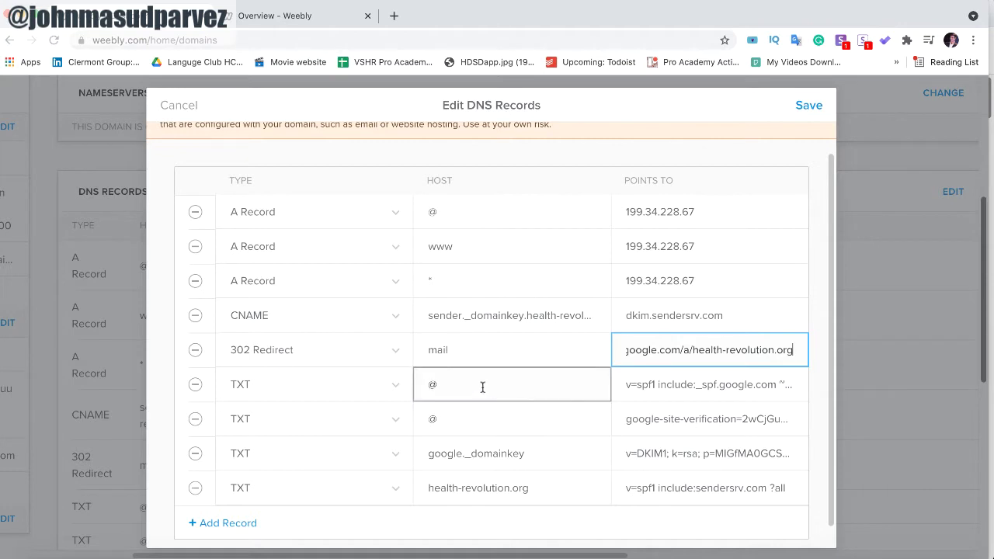
- Inspect the full Points To value of the SPF TXT record for host @
click(660, 383)
triple_click(670, 386)
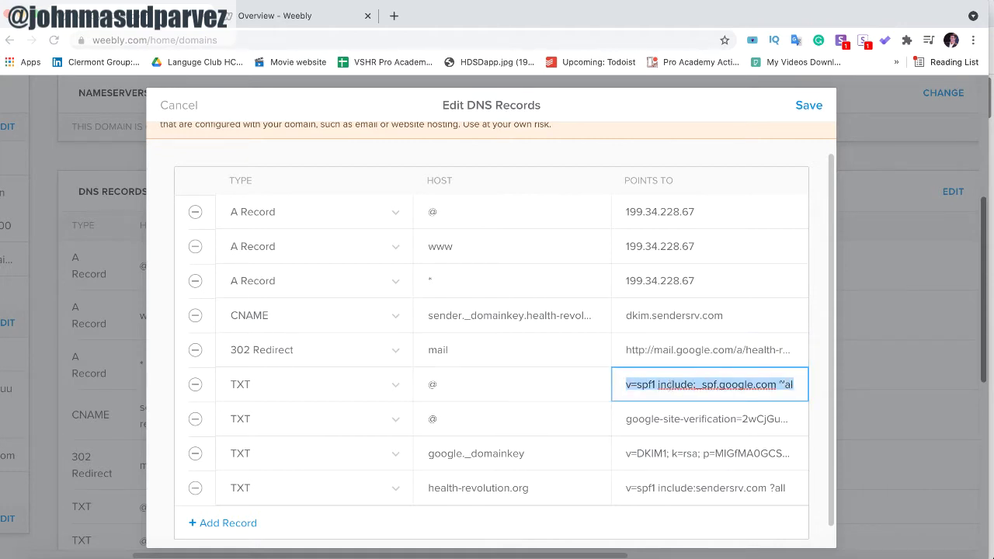
key(Right)
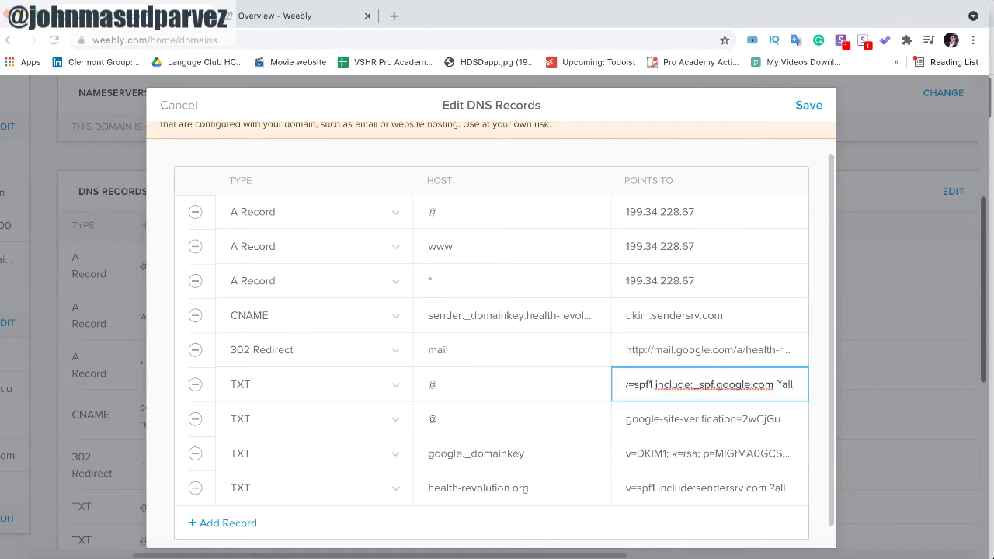
- Inspect the host and full Points To value of the Google site verification TXT record
click(514, 422)
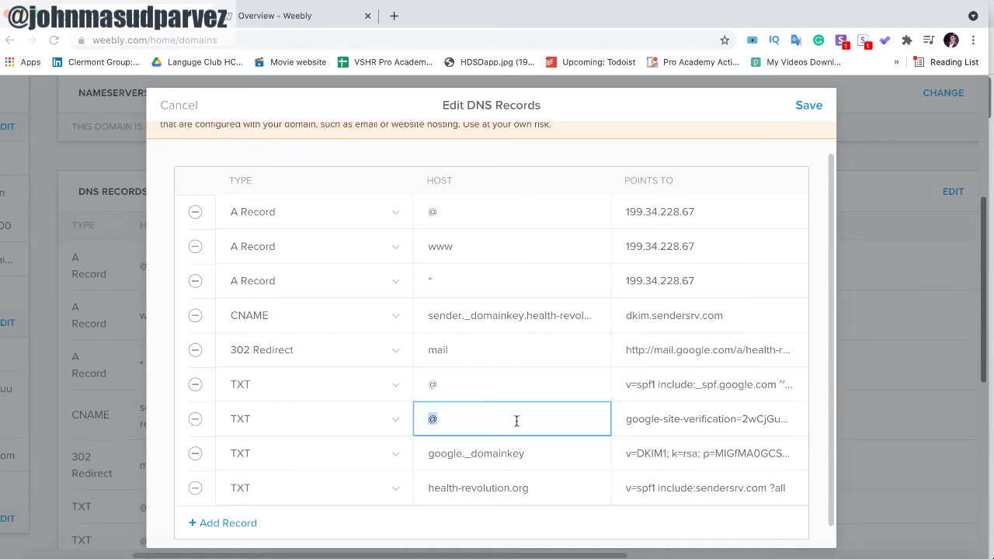
click(658, 419)
triple_click(733, 418)
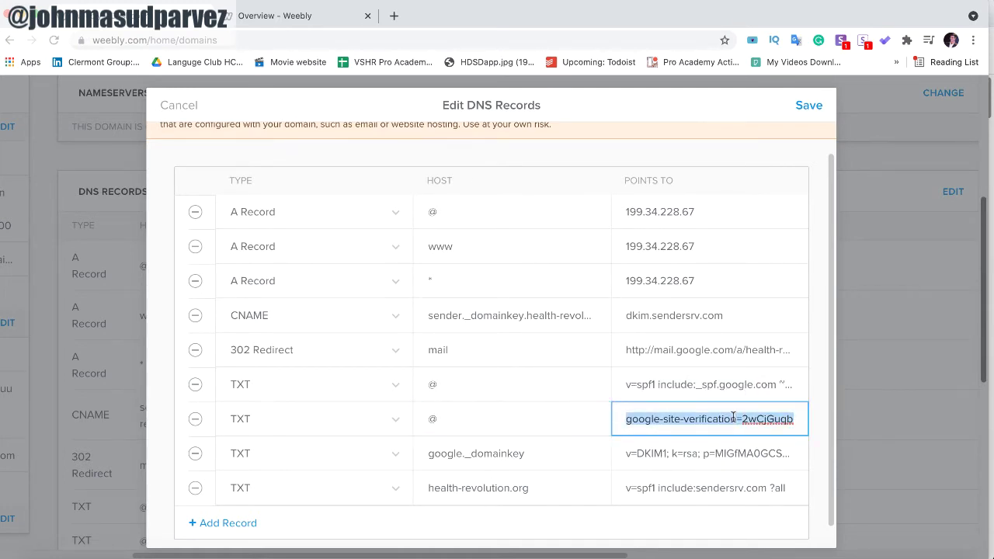
key(ctrl+v)
click(524, 444)
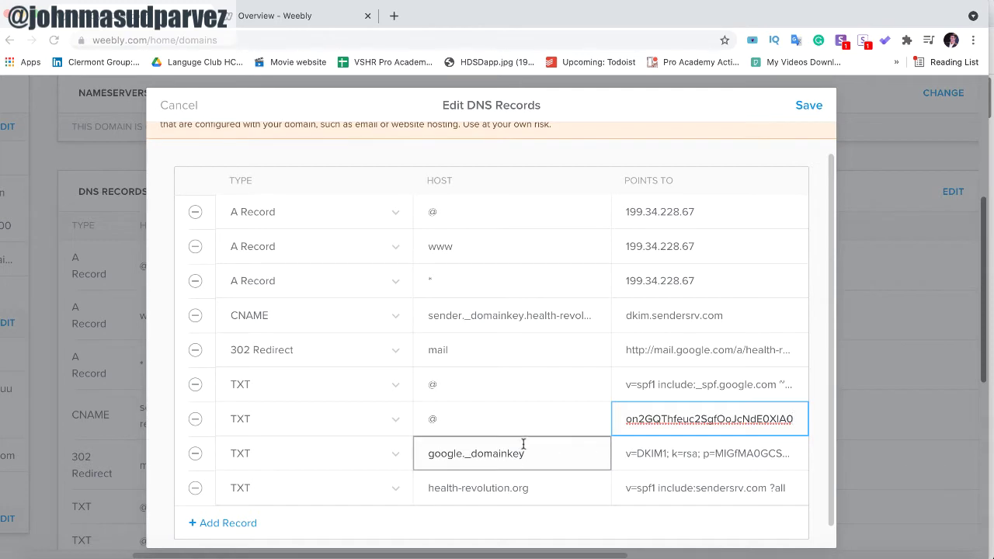
scroll(526, 443, down, 1)
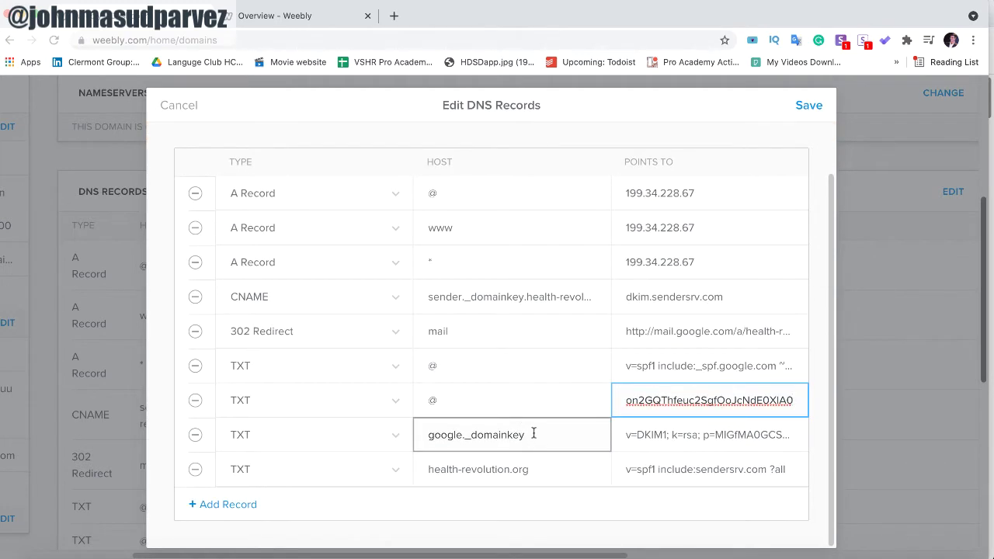
- Inspect the host and full DKIM value of the google._domainkey TXT record
double_click(534, 435)
double_click(723, 440)
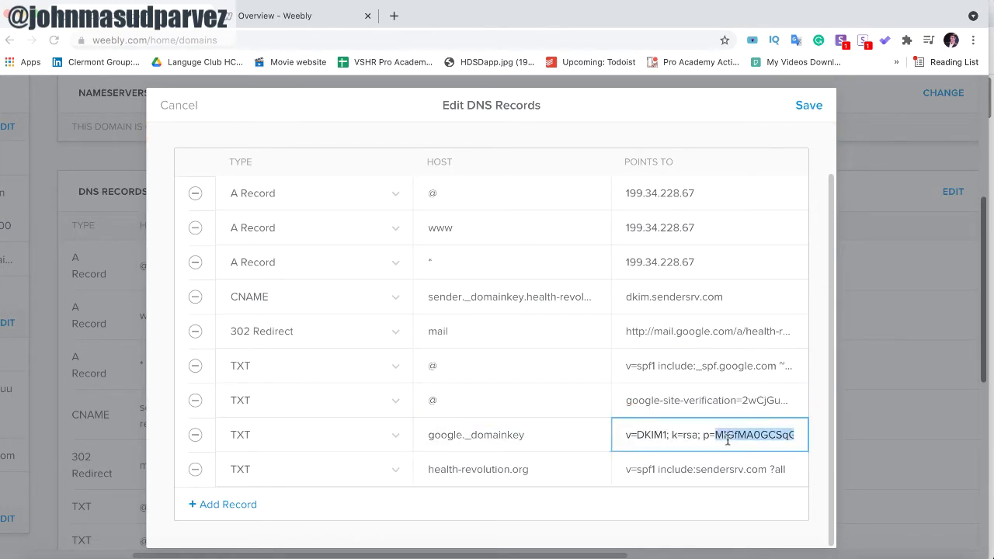
key(ctrl+a)
key(ctrl+v)
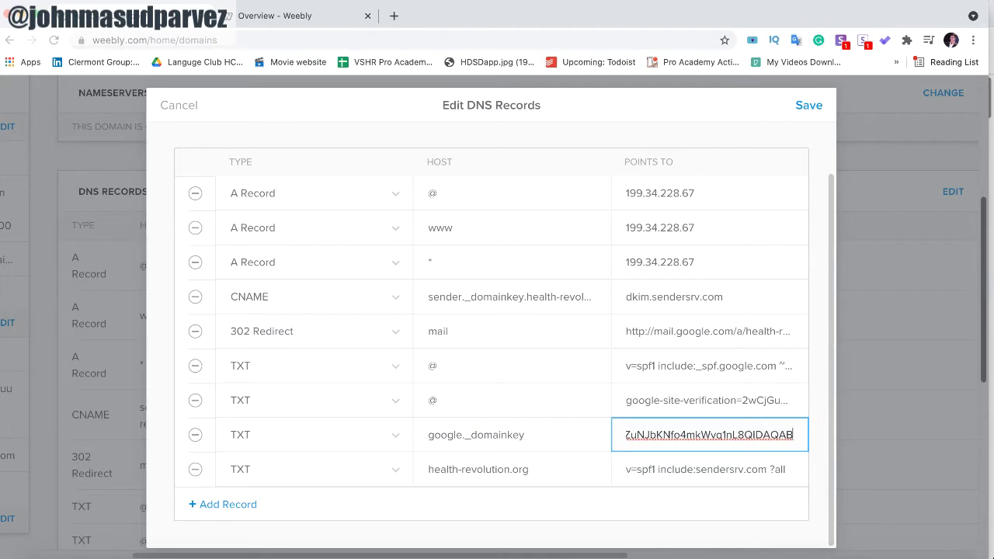
- Inspect the host and Points To value of the health-revolution.org TXT record, and close the DNS record editor without saving
click(537, 468)
double_click(538, 468)
key(ctrl+a)
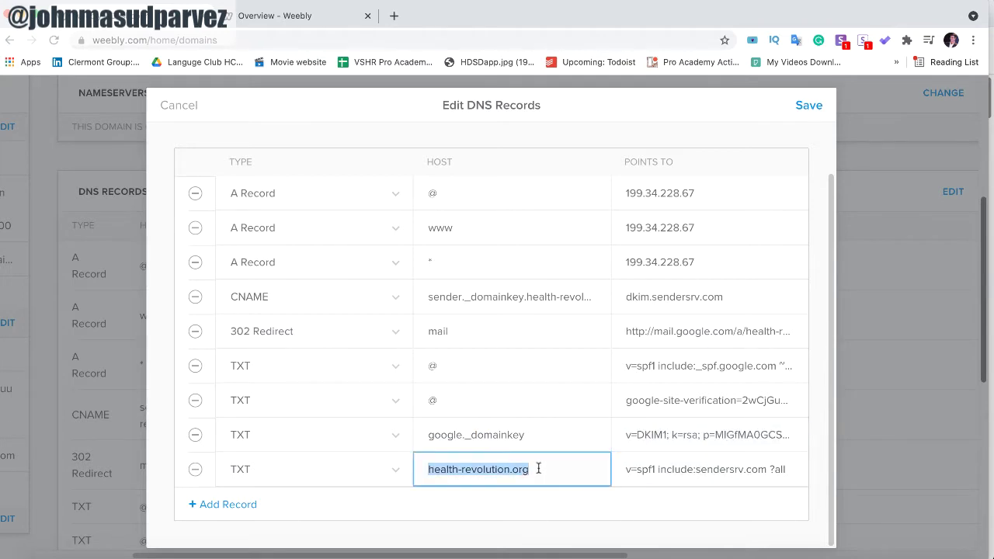
key(Right)
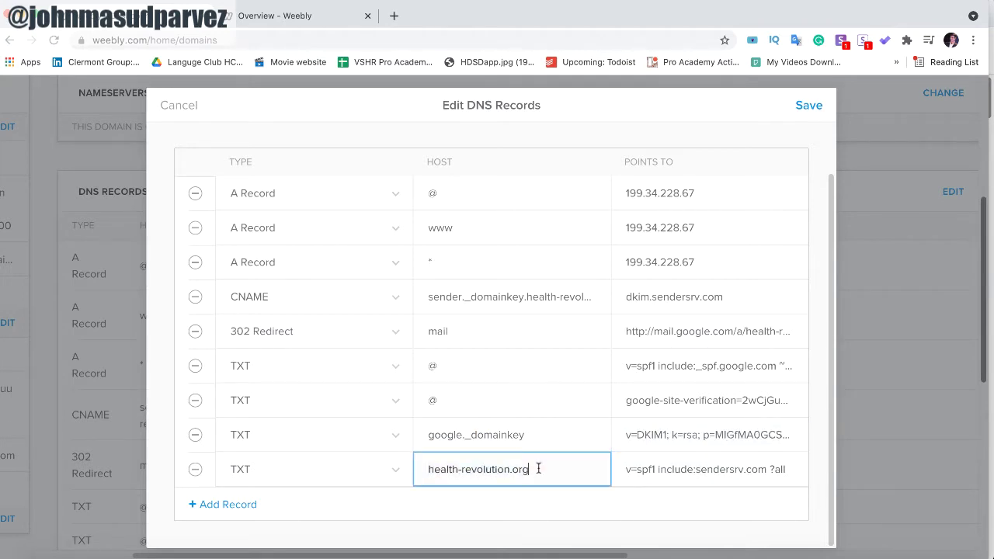
click(659, 469)
key(ctrl+a)
key(Right)
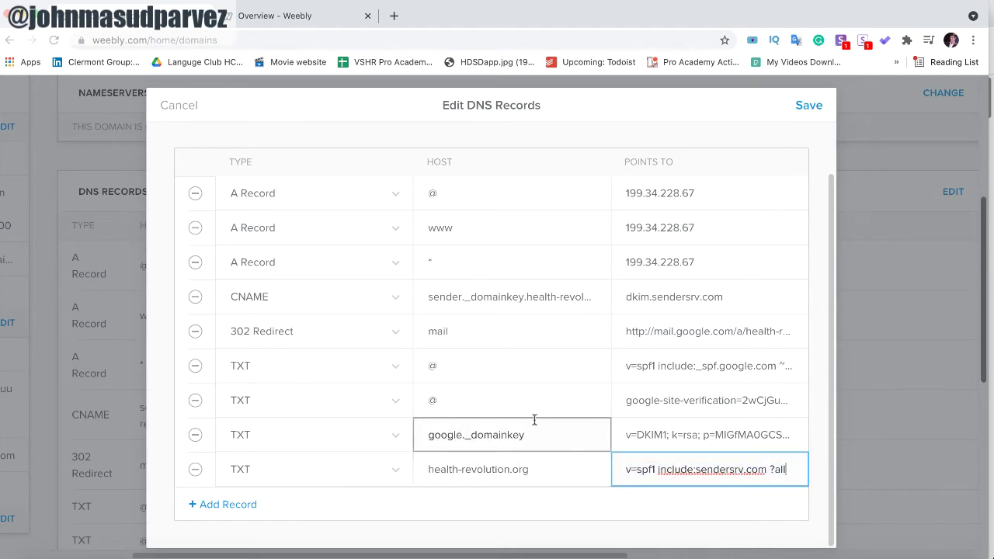
scroll(535, 420, up, 1)
scroll(534, 420, down, 1)
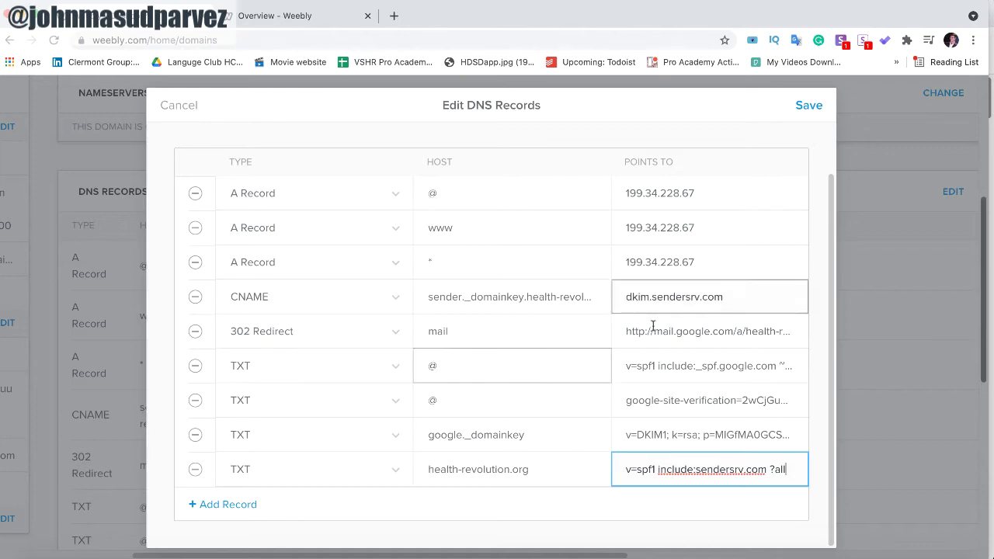
click(177, 105)
- Open the domain's MX records to examine their priorities, hosts and Google mail servers, and leave without saving
scroll(406, 268, down, 4)
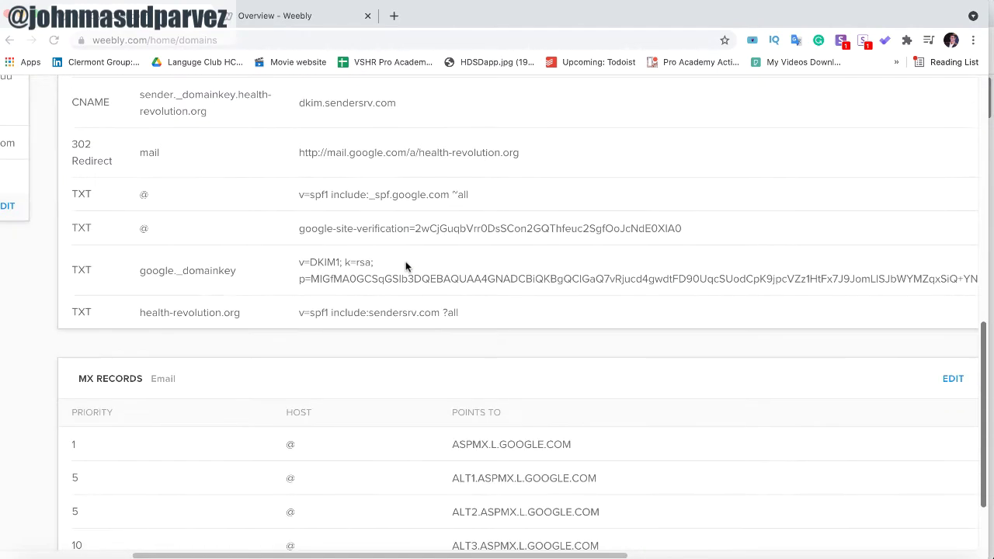
scroll(405, 263, down, 1)
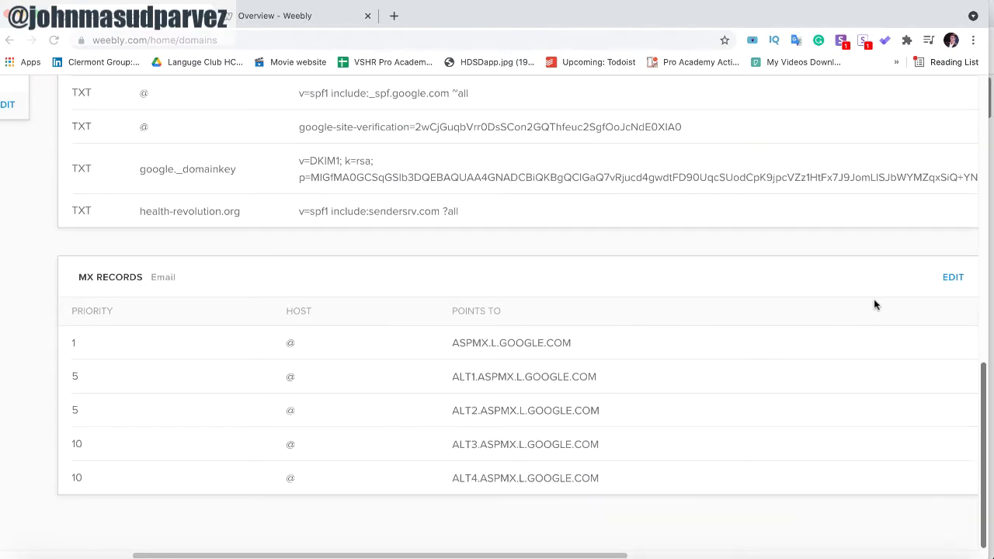
click(951, 286)
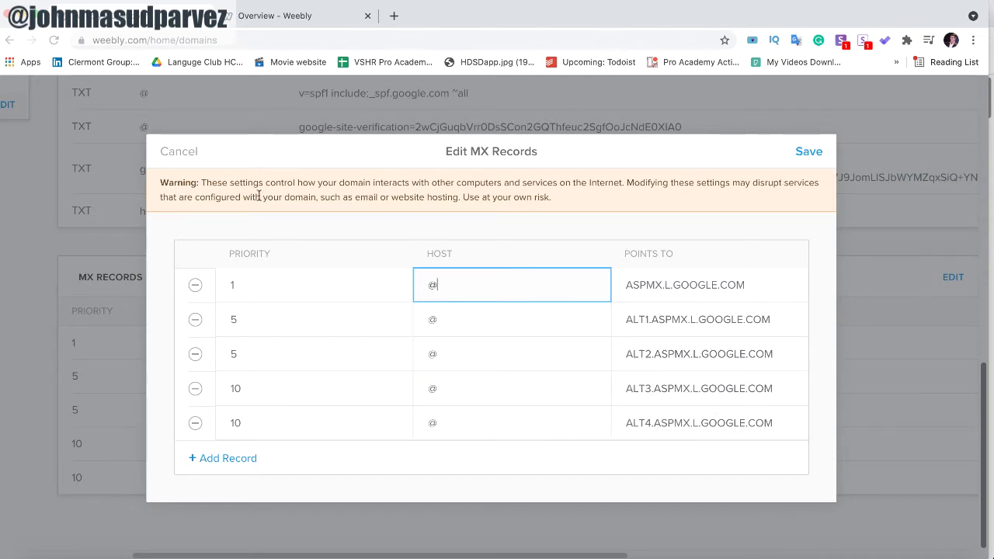
click(166, 154)
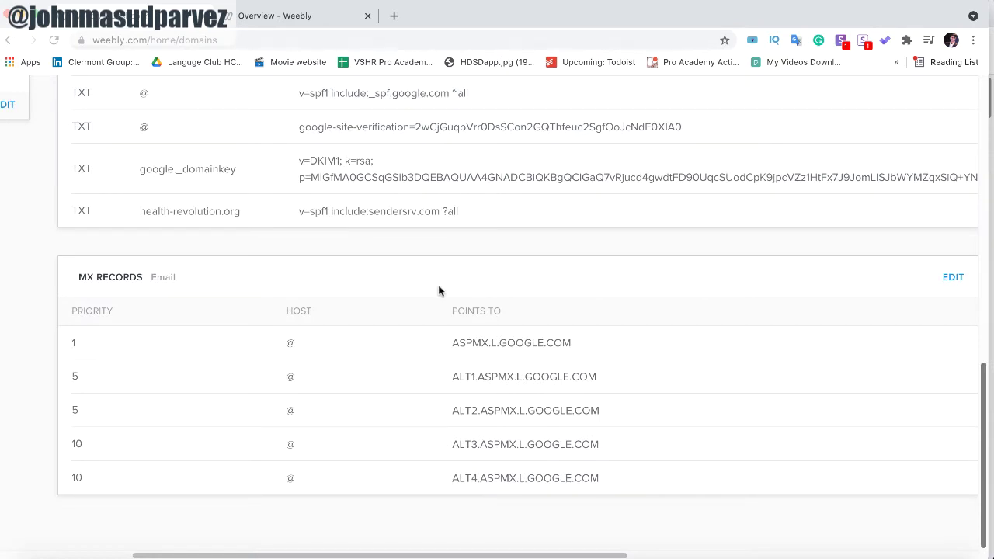
- Switch to the Weebly overview tab and open the Vietnam Social Health Revolution site for editing
key(alt+Left)
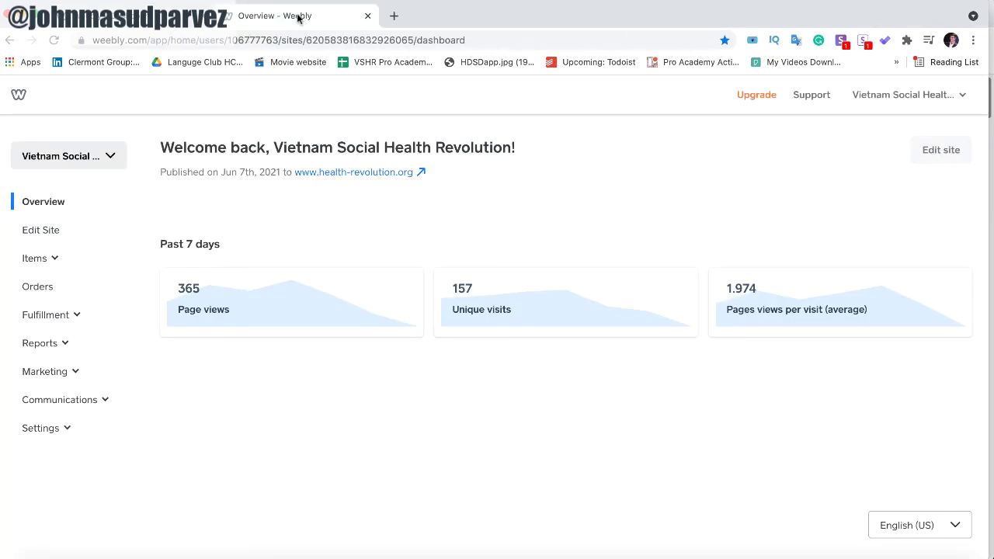
click(939, 157)
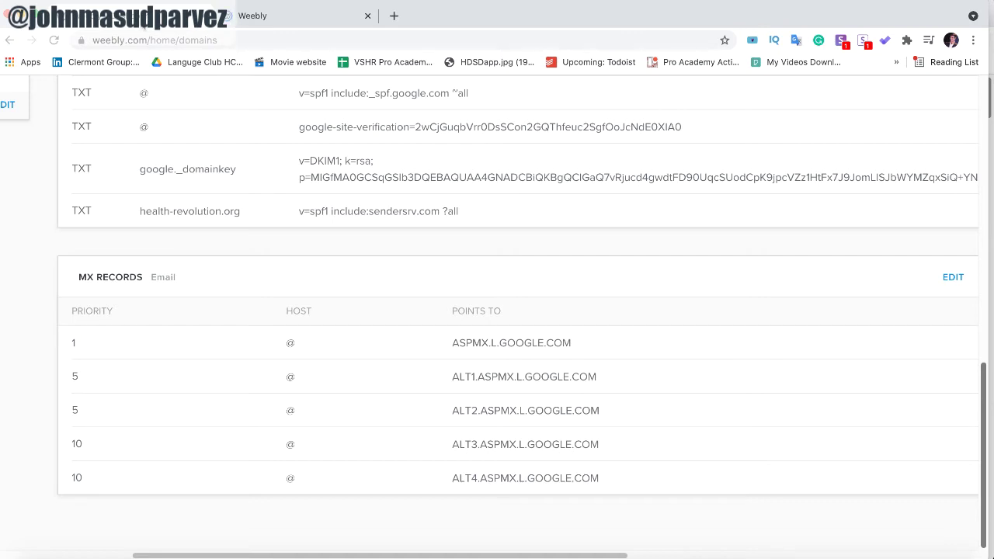
- Return to the domain settings tab and review the nameserver, DNS record and MX record sections
scroll(236, 130, up, 4)
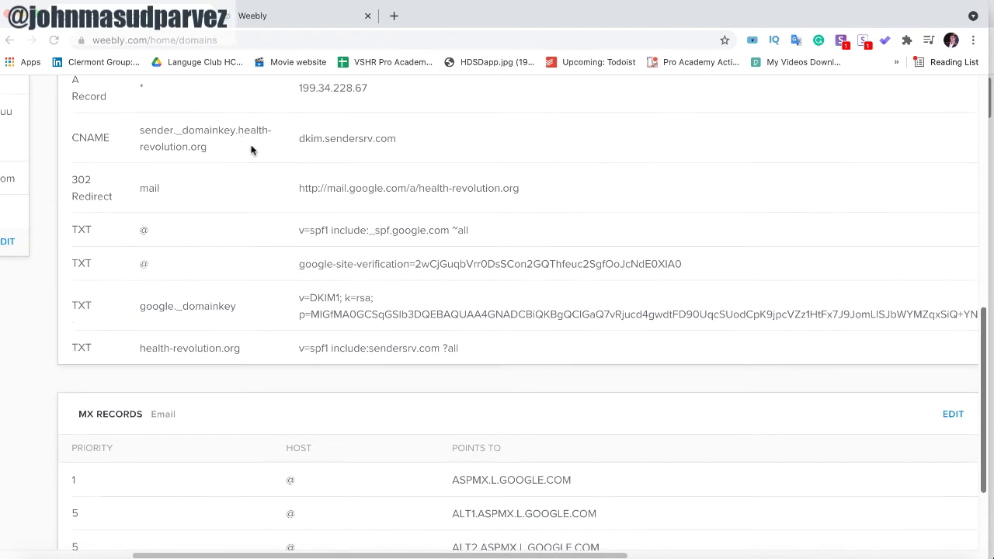
scroll(250, 149, up, 4)
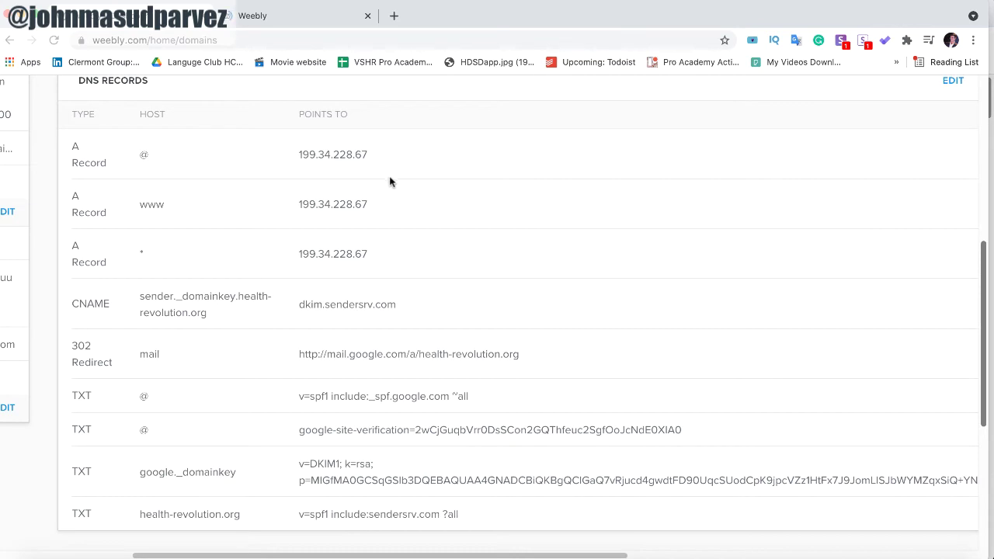
scroll(389, 181, up, 3)
scroll(390, 184, up, 3)
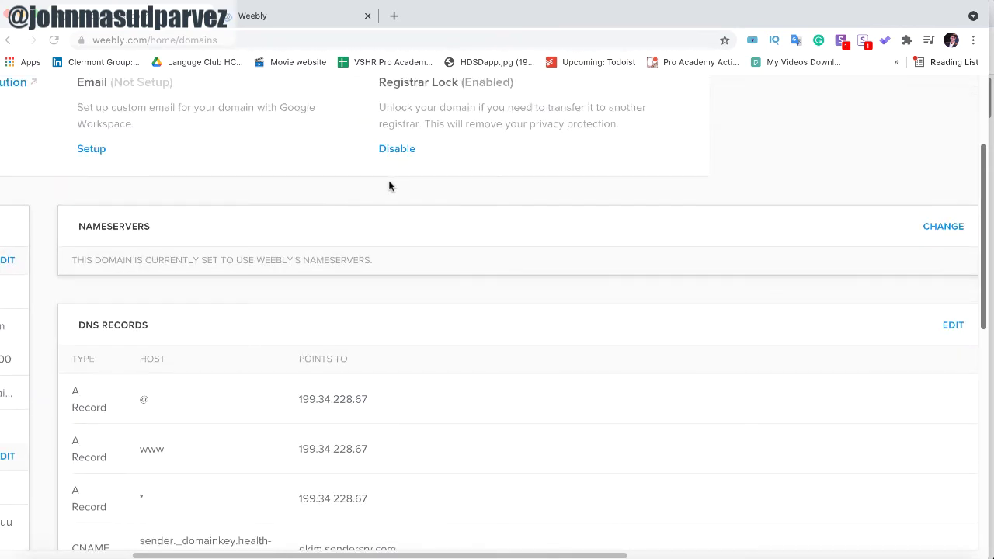
scroll(390, 186, down, 3)
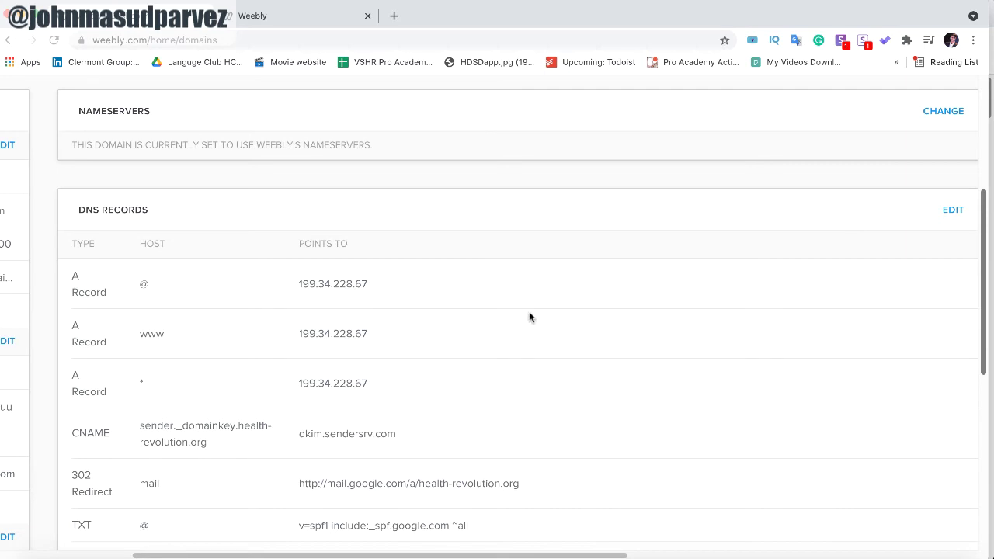
scroll(489, 330, left, 3)
scroll(490, 330, down, 3)
scroll(490, 332, down, 5)
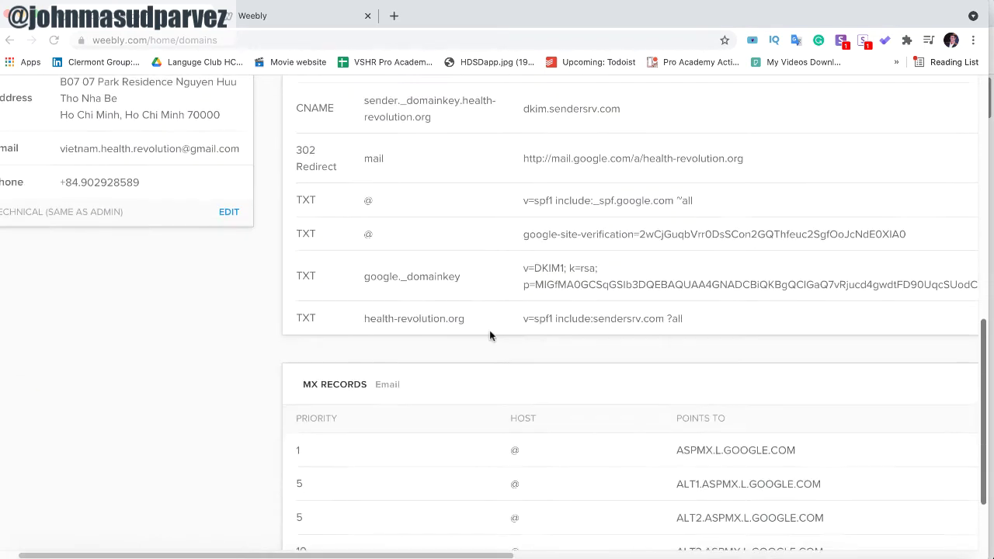
scroll(419, 396, up, 1)
scroll(430, 375, up, 5)
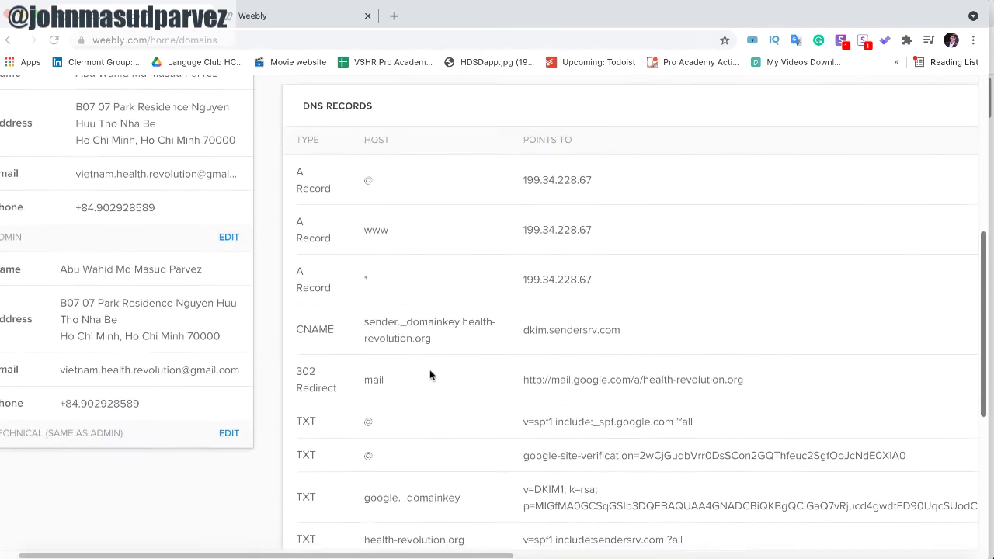
scroll(430, 375, right, 3)
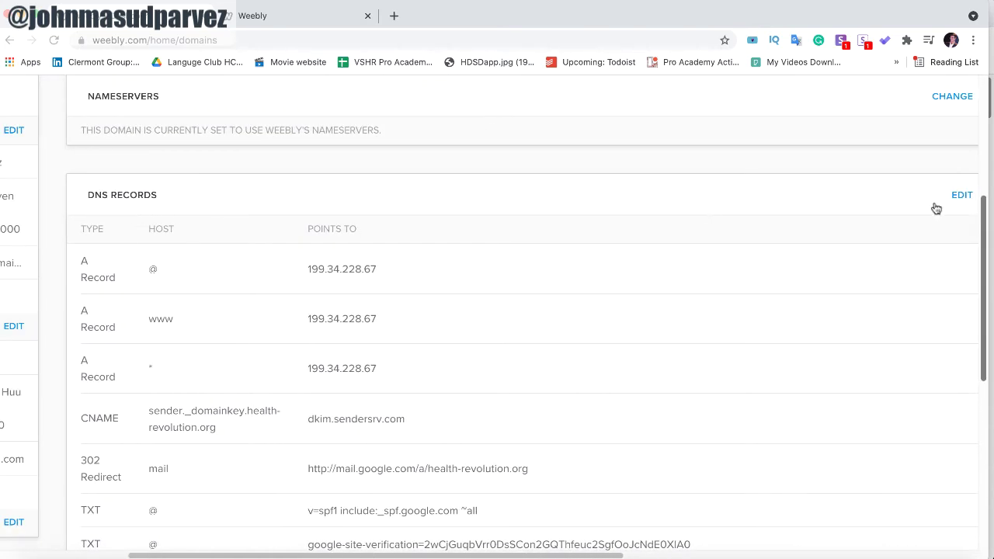
- Open the DNS records for editing and inspect the CNAME record's full host and Points To value
click(961, 195)
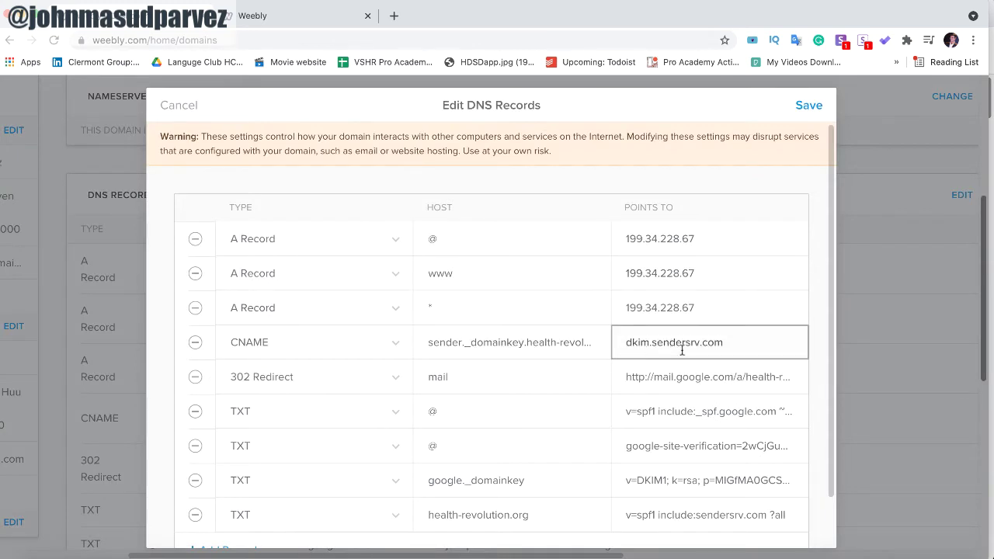
triple_click(479, 344)
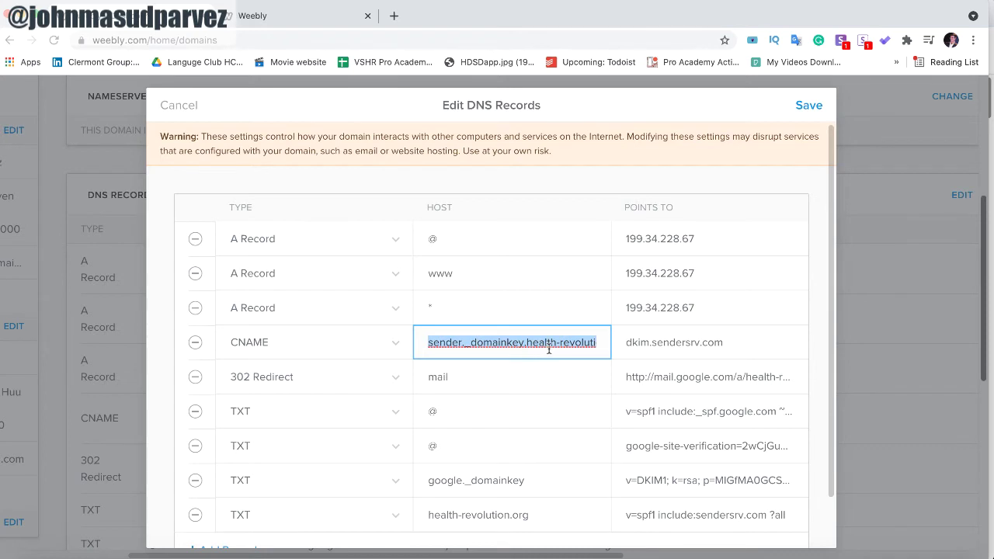
key(End)
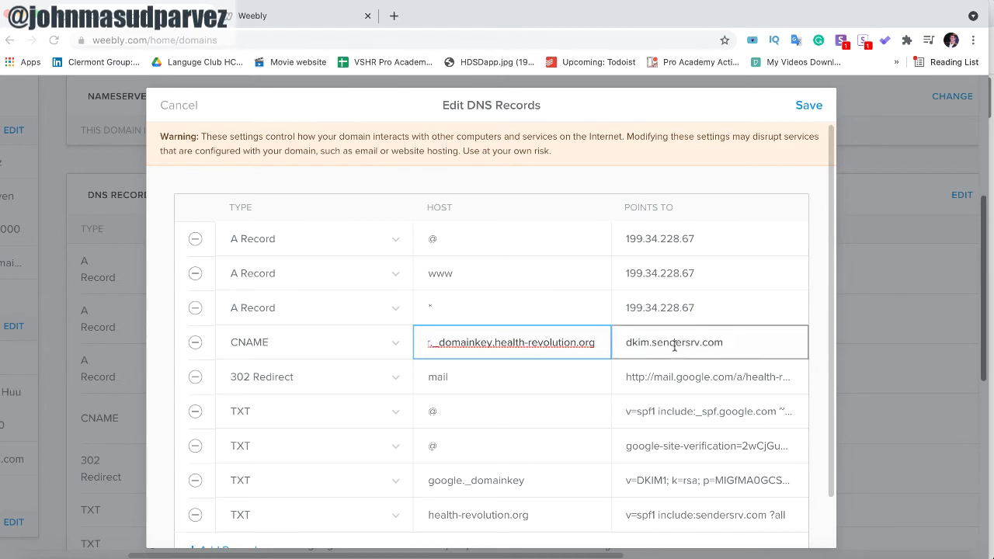
triple_click(674, 344)
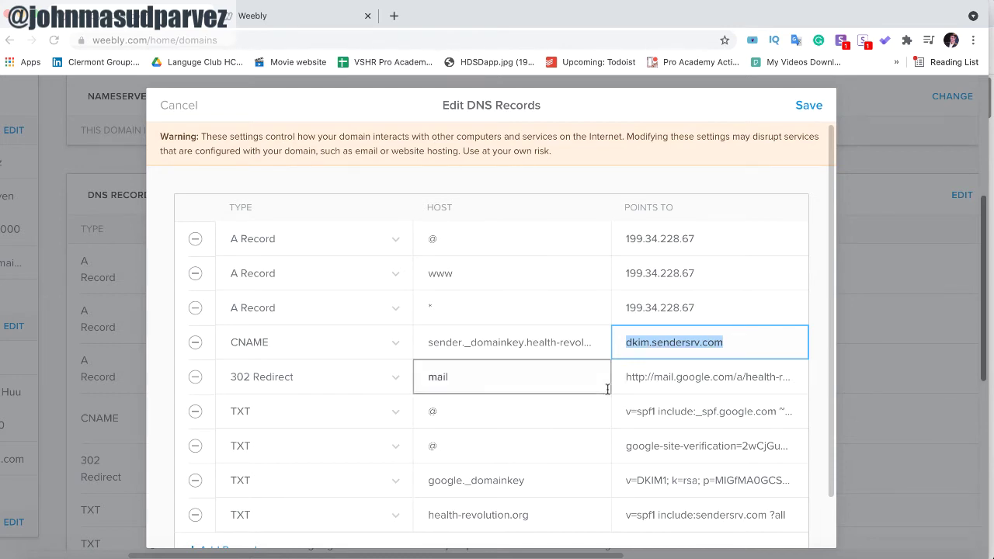
- Inspect the google._domainkey TXT record's host and full value again, and close the DNS record editor without saving
scroll(546, 414, down, 1)
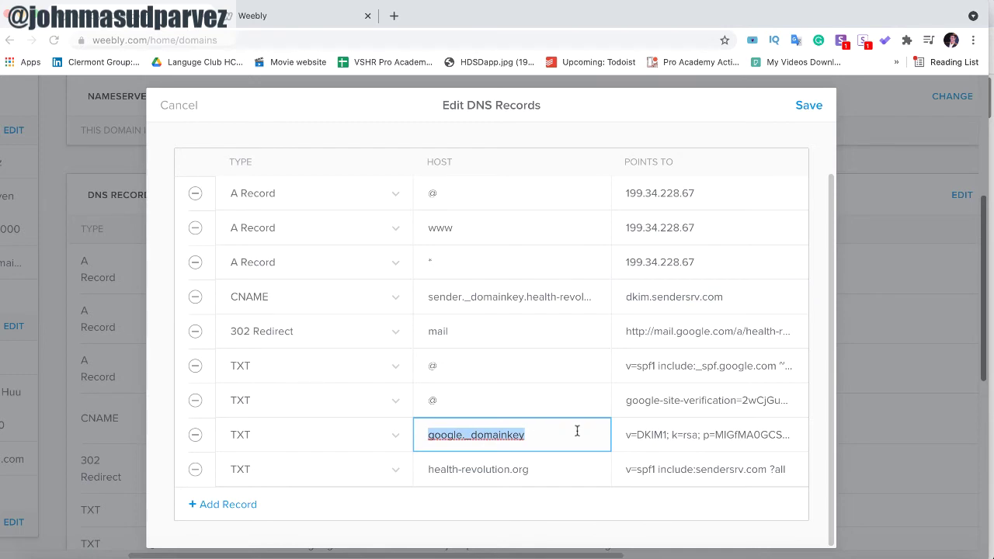
triple_click(670, 435)
key(ctrl+v)
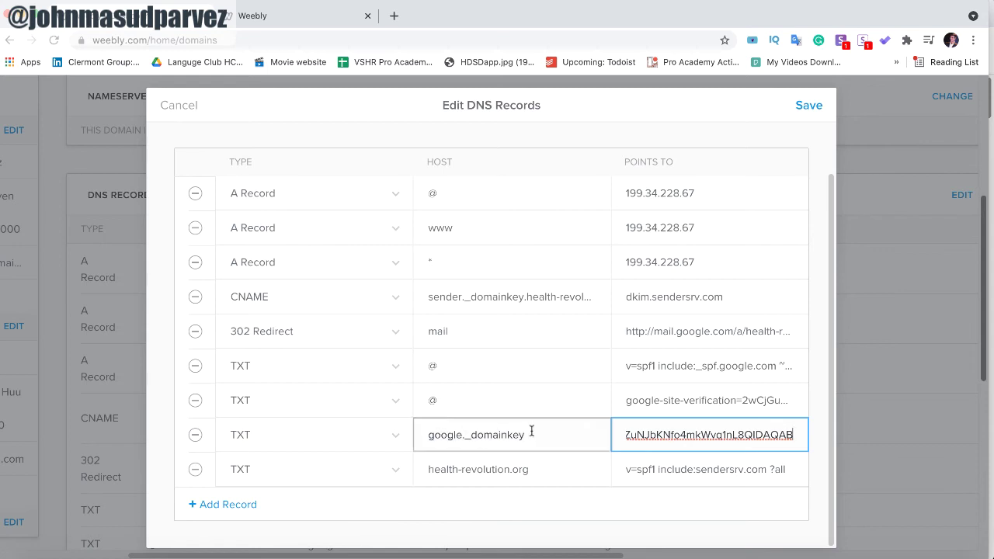
click(172, 103)
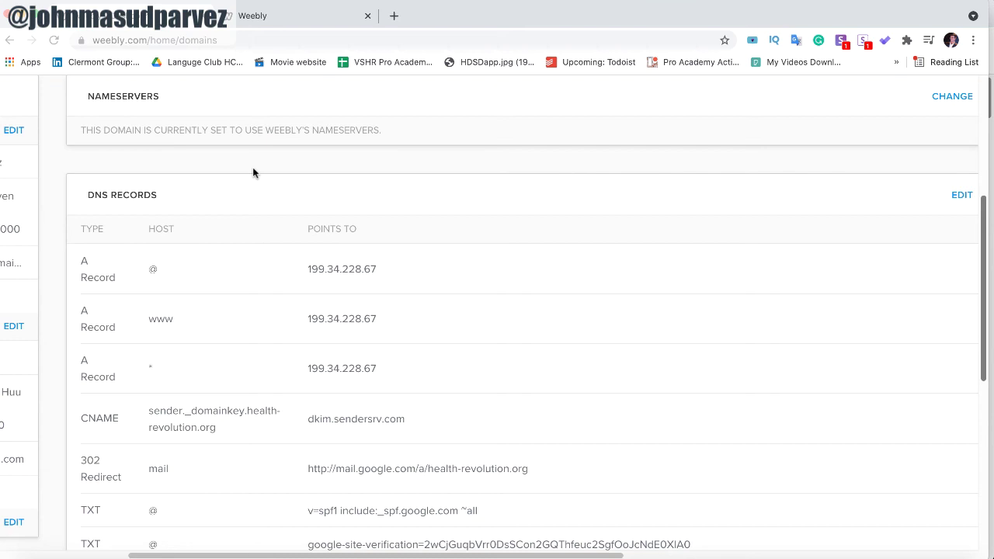
- Switch to the browser tab with the Weebly site editor
click(284, 19)
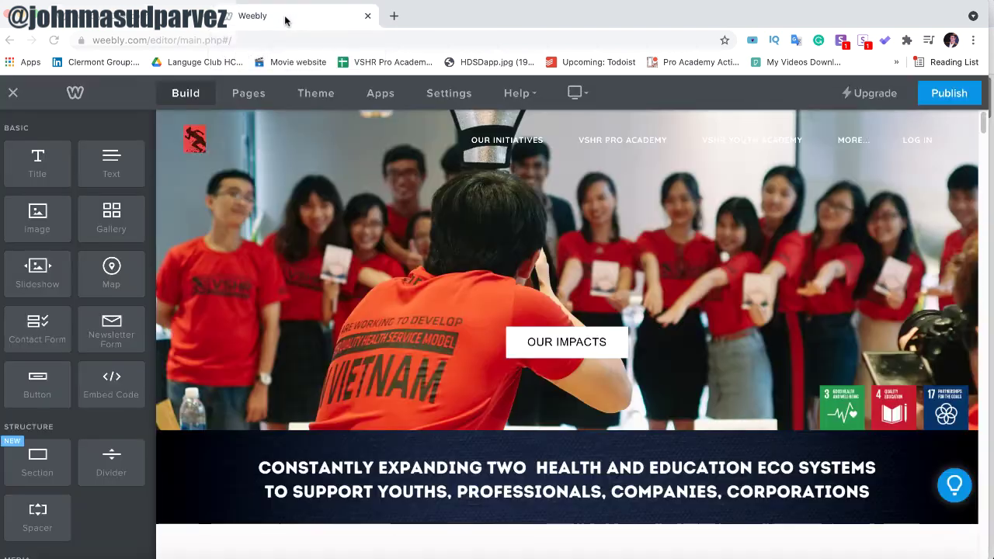